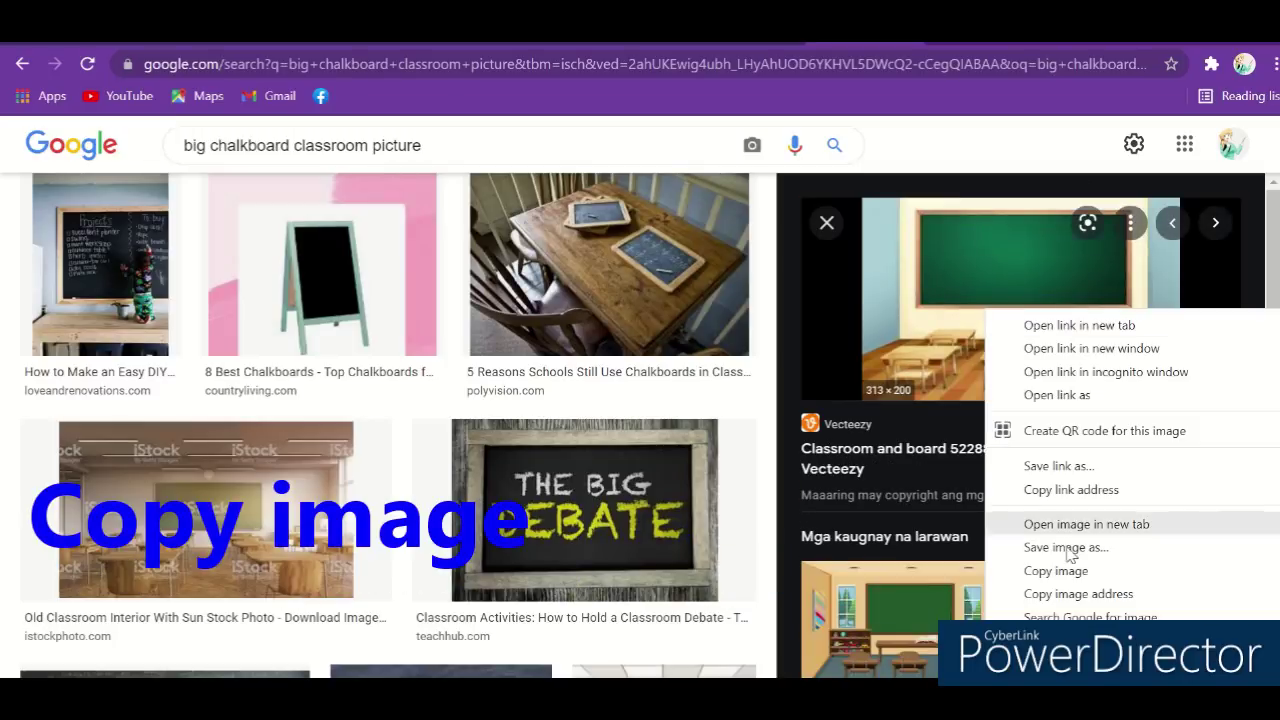
Step: Copy the green chalkboard classroom image from the search results and paste it onto the blank title slide in PowerPoint
click(1058, 572)
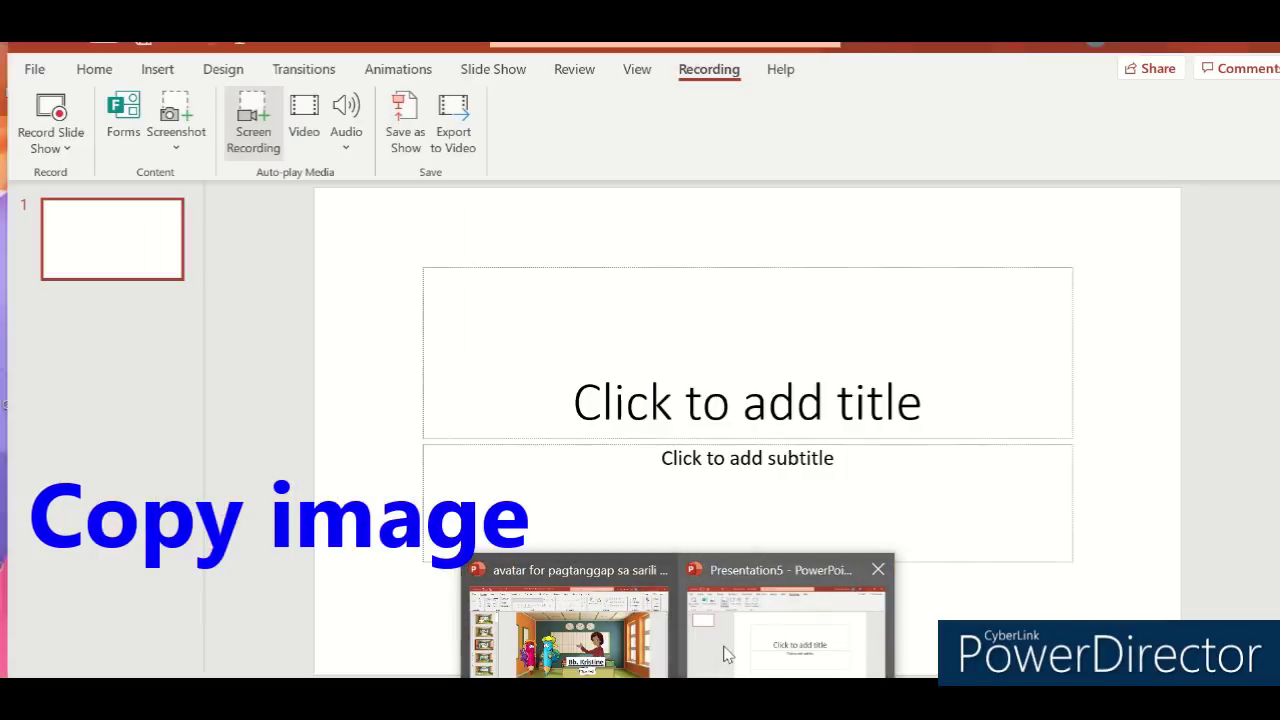
click(728, 654)
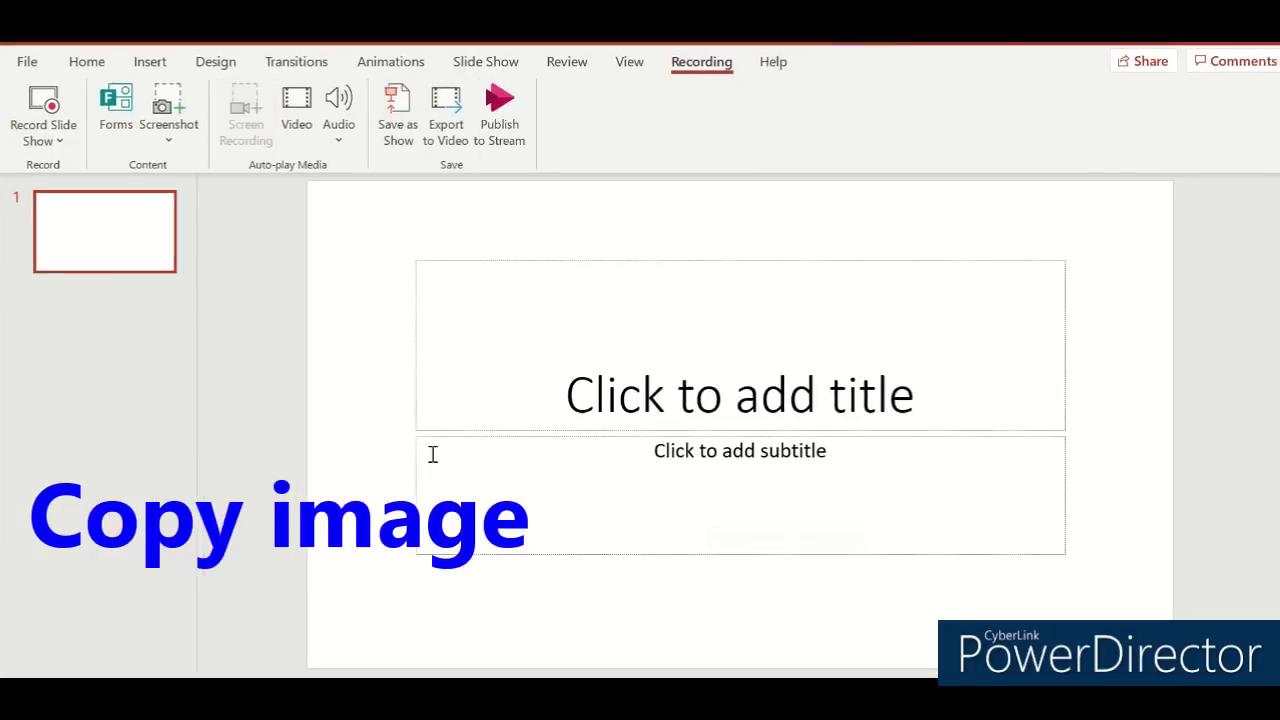
right_click(80, 236)
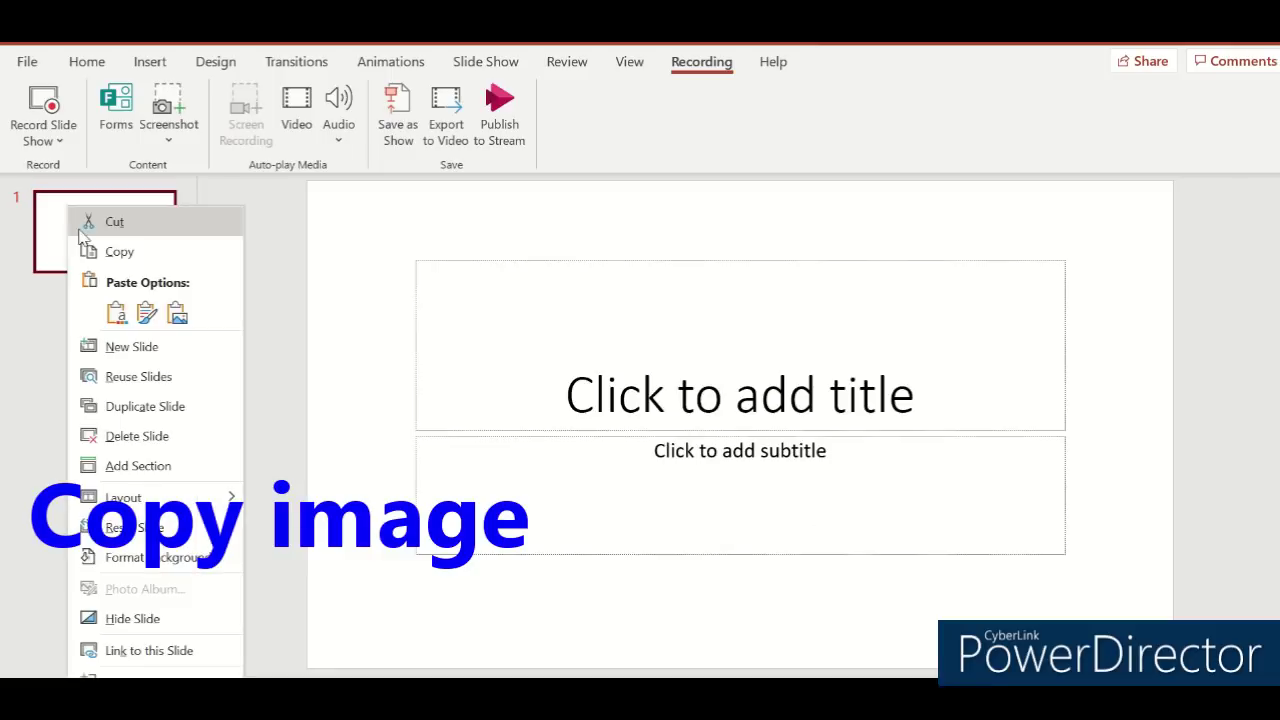
click(468, 302)
right_click(522, 284)
click(626, 248)
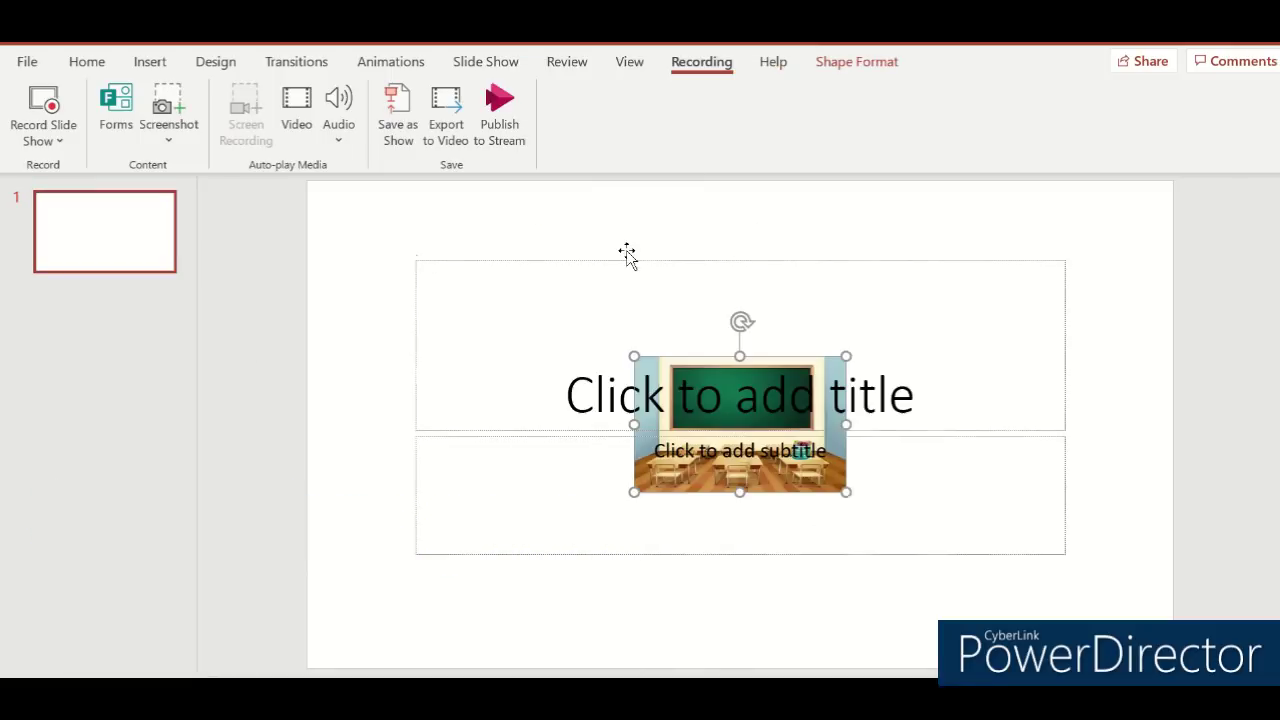
Step: Cut the empty title and subtitle placeholders from the slide, keeping the classroom picture
click(964, 442)
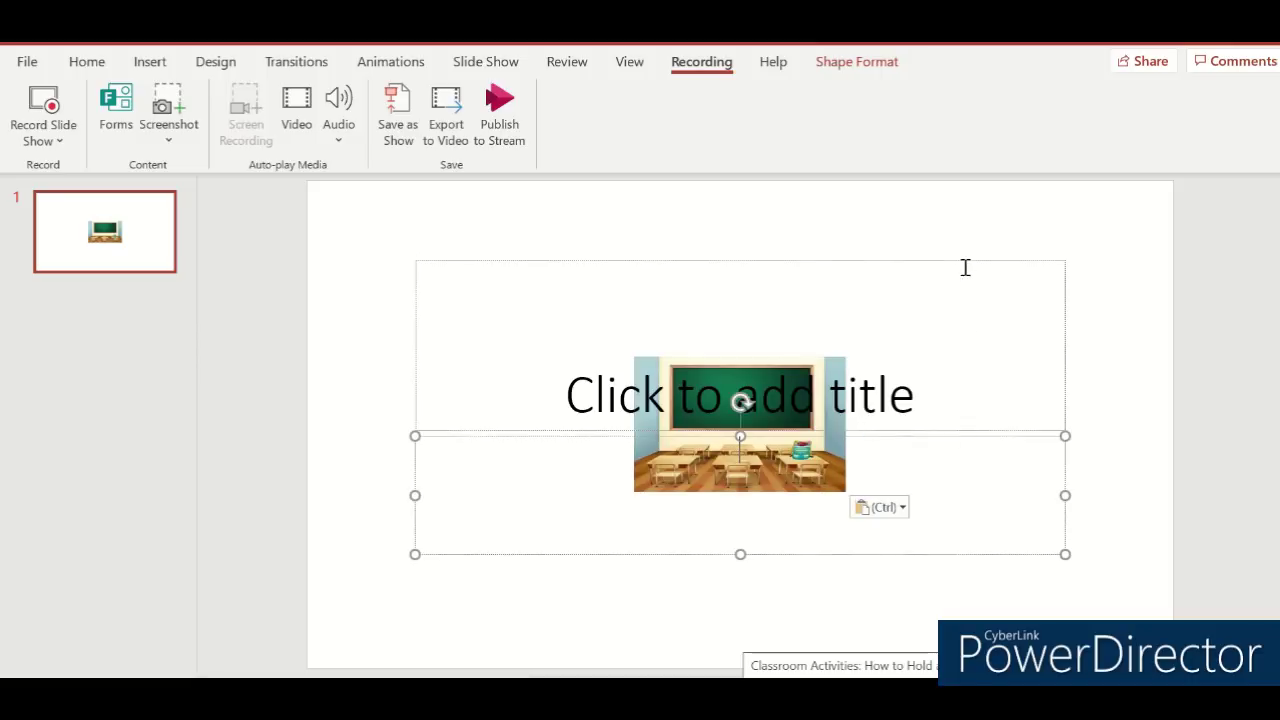
click(961, 262)
right_click(961, 262)
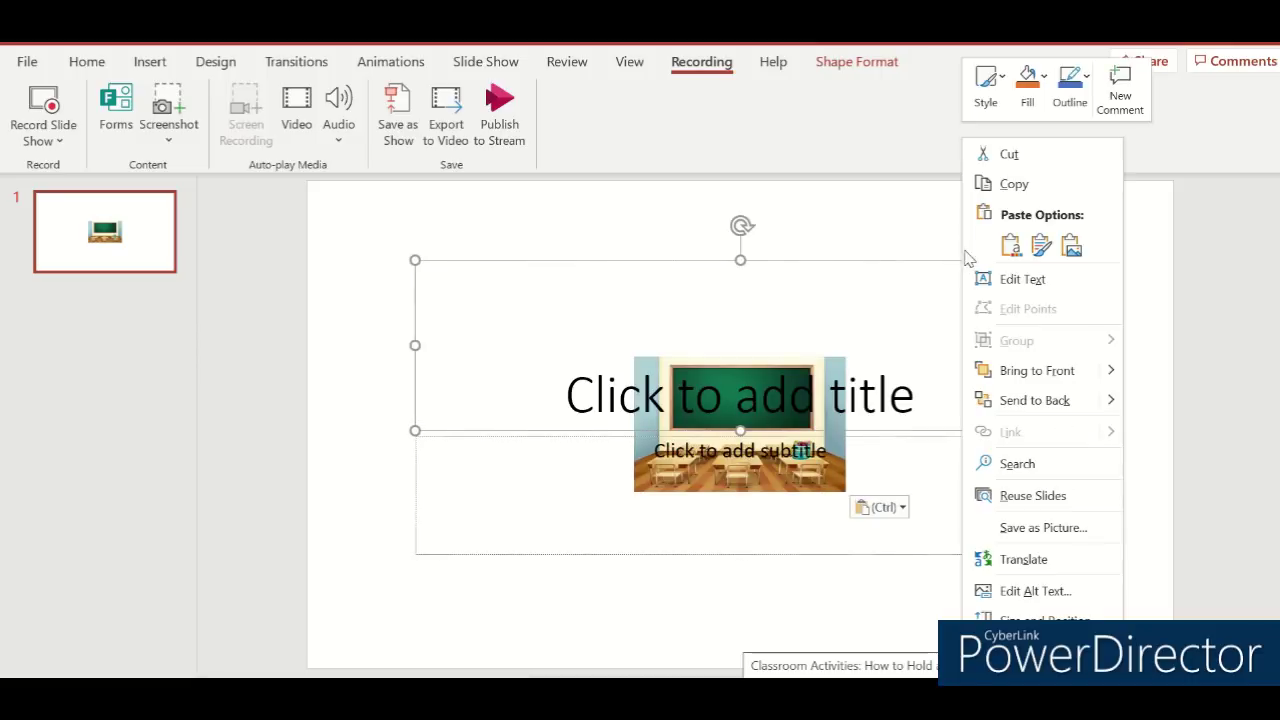
click(1000, 156)
right_click(910, 440)
click(961, 153)
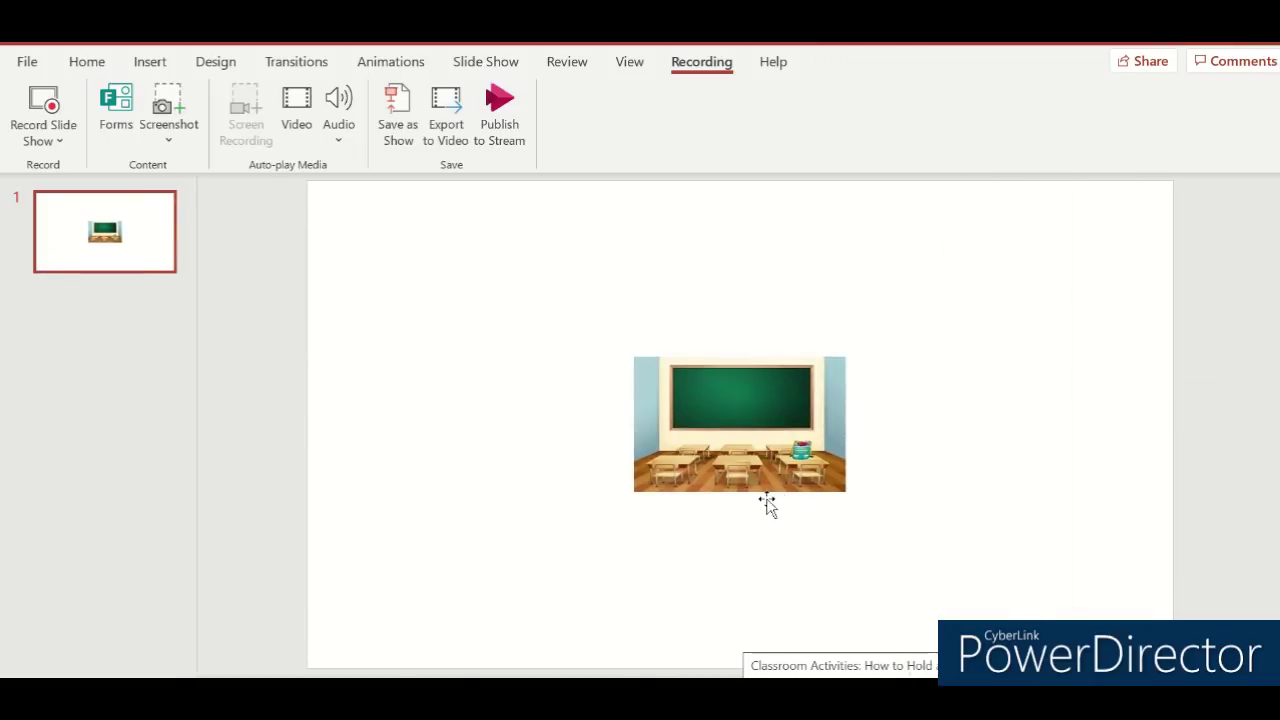
Step: Stretch the classroom picture to about 25.5 cm wide and 19.8 cm high, and position it centrally on the slide
click(738, 425)
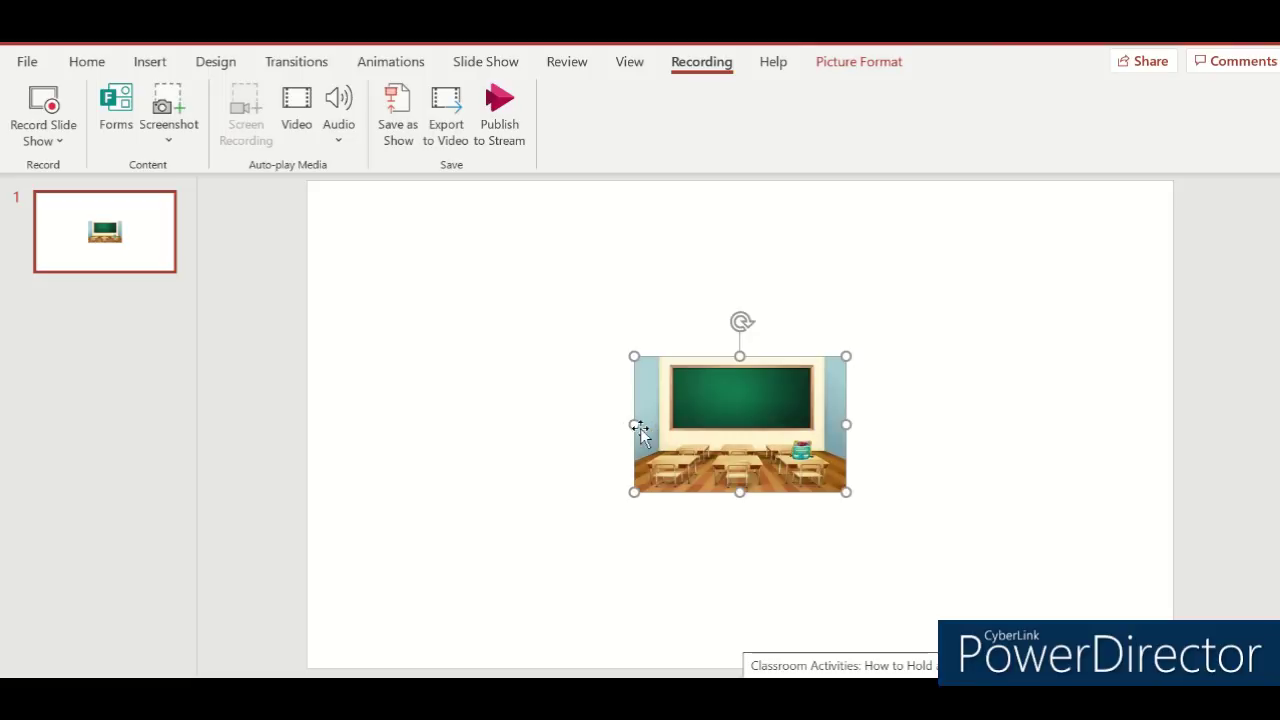
drag(635, 423, 436, 423)
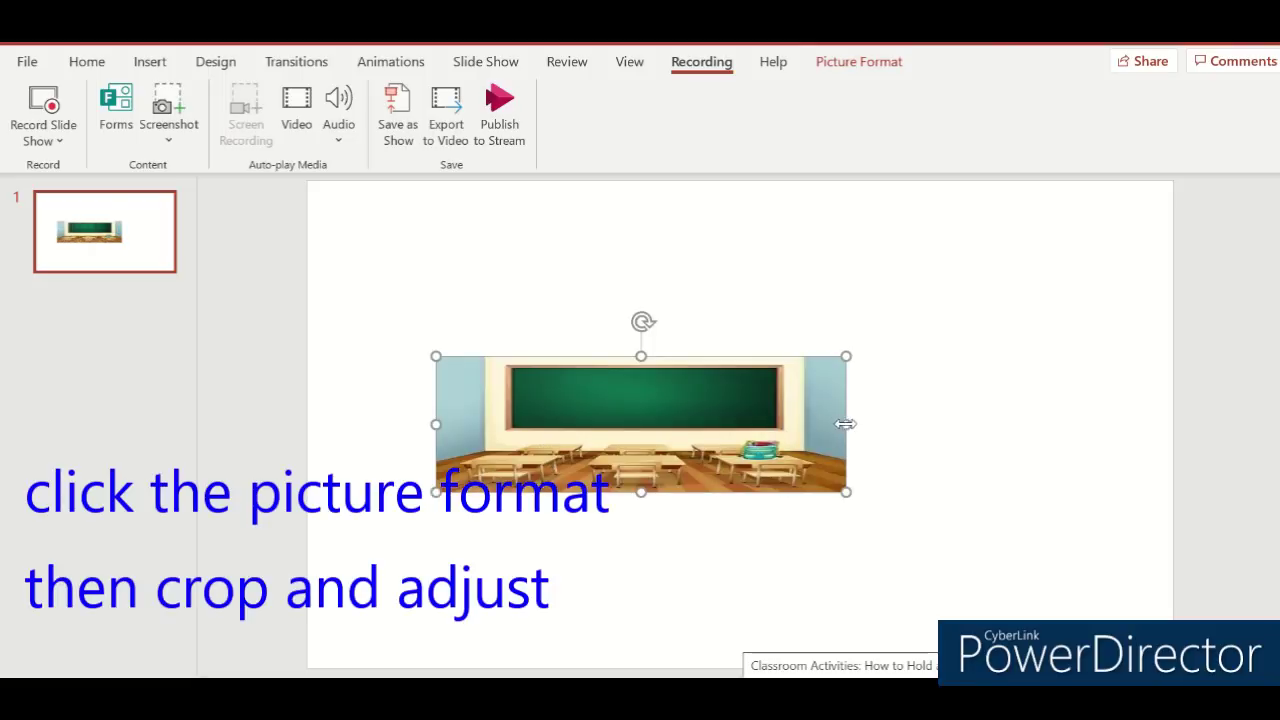
drag(846, 423, 1103, 417)
drag(760, 356, 752, 176)
drag(760, 491, 762, 681)
drag(763, 377, 747, 412)
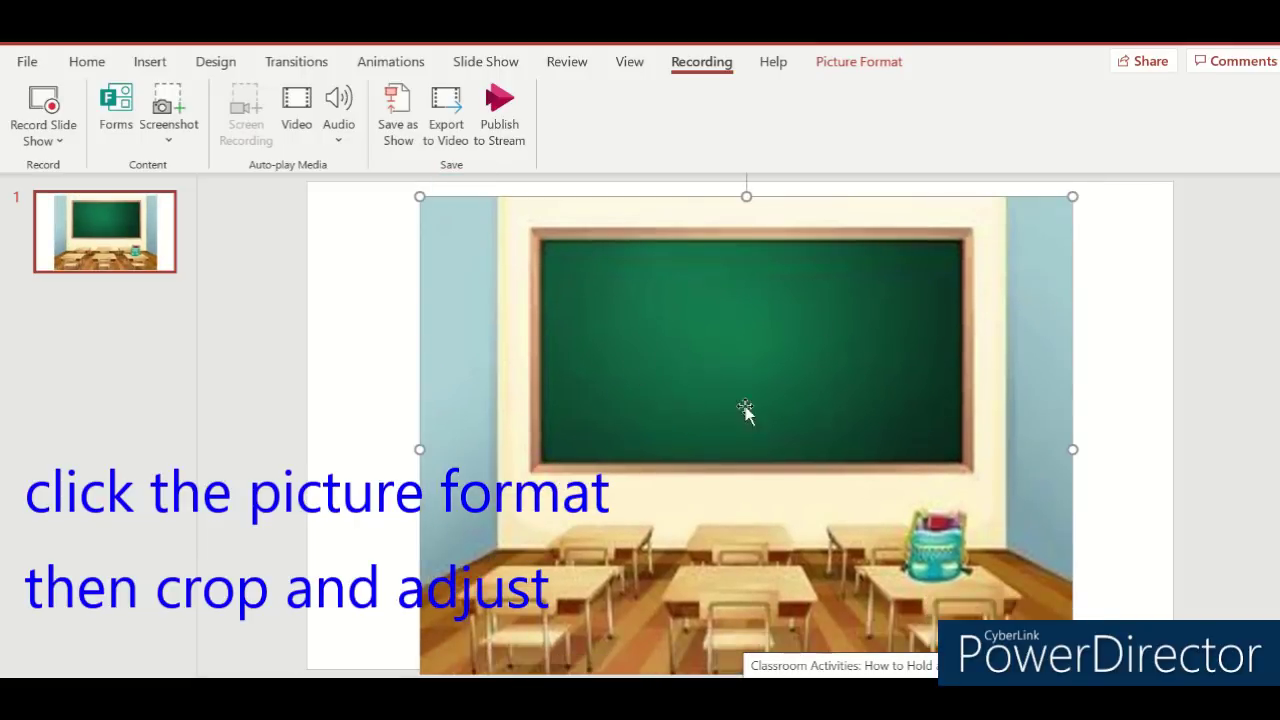
Step: Crop away the lower rows of desks from the classroom picture, leaving a height of about 14.5 cm
click(859, 61)
click(1128, 108)
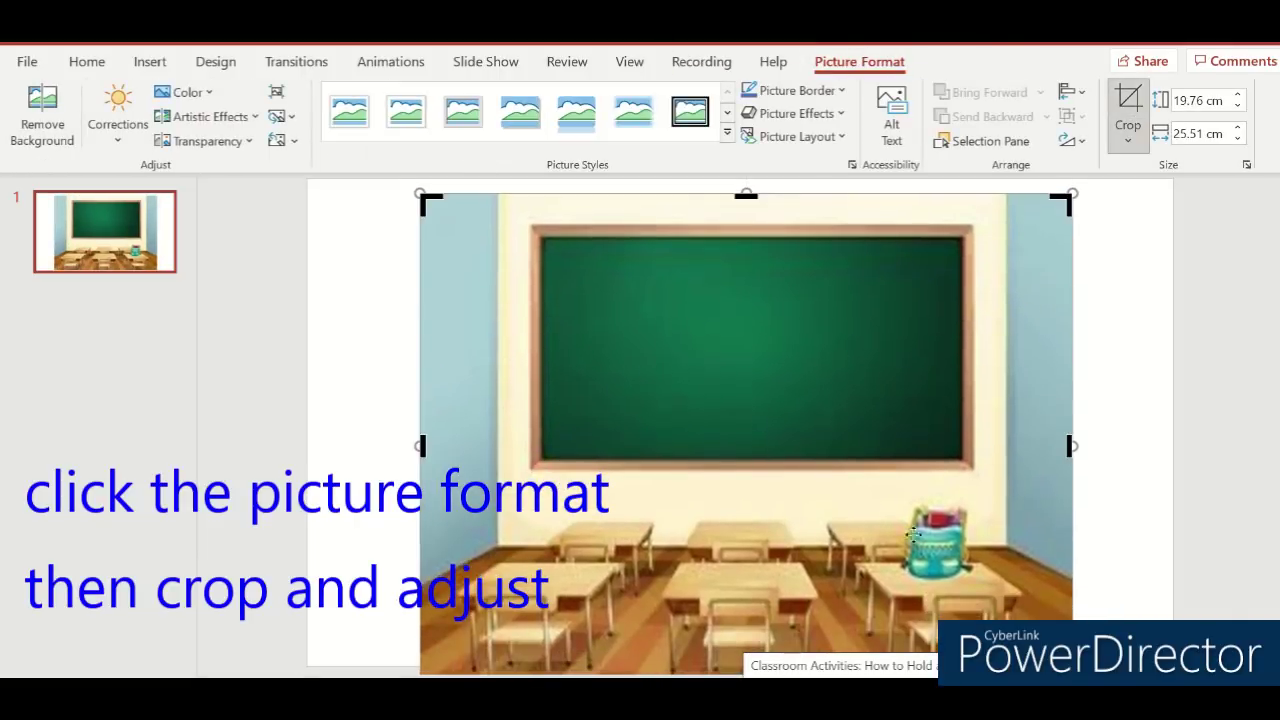
scroll(1128, 500, down, 1)
scroll(1128, 500, down, 2)
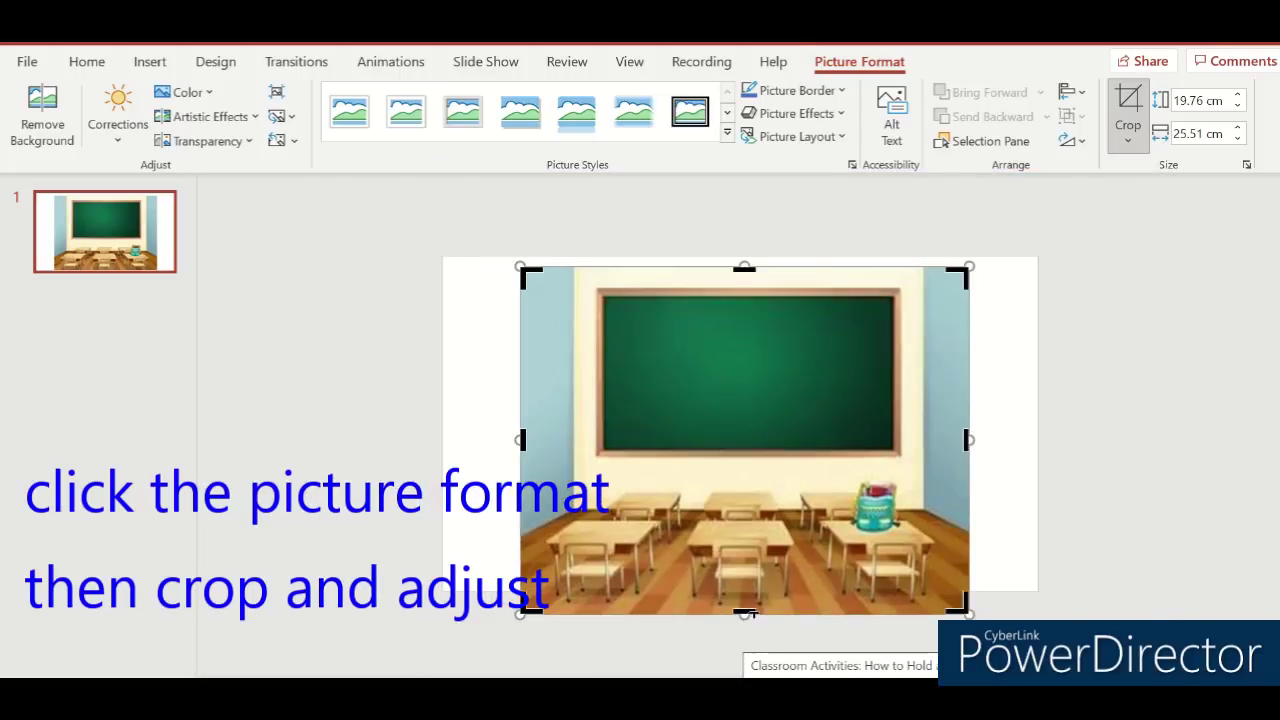
drag(744, 612, 735, 519)
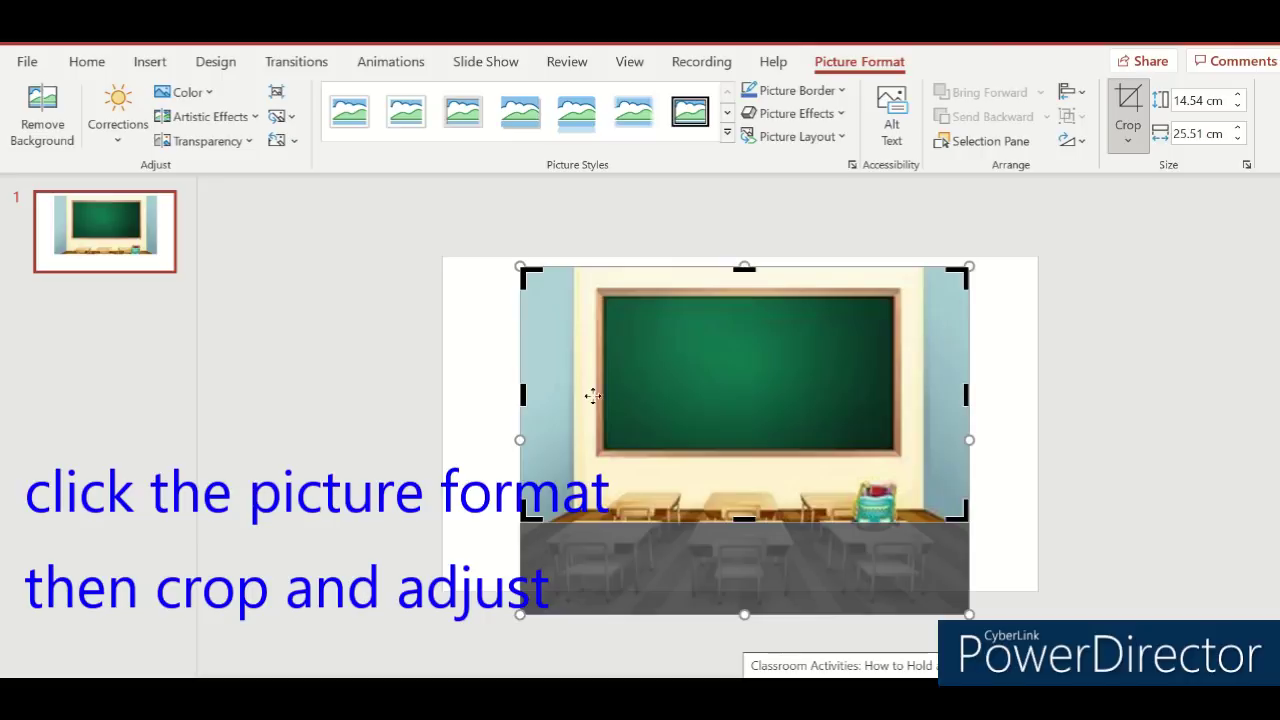
click(1130, 115)
Step: Stretch the cropped classroom picture on all sides to fill the whole slide, 33.87 cm wide by 19.05 cm high
drag(520, 394, 442, 394)
drag(975, 396, 1038, 396)
drag(740, 266, 740, 256)
drag(740, 523, 740, 591)
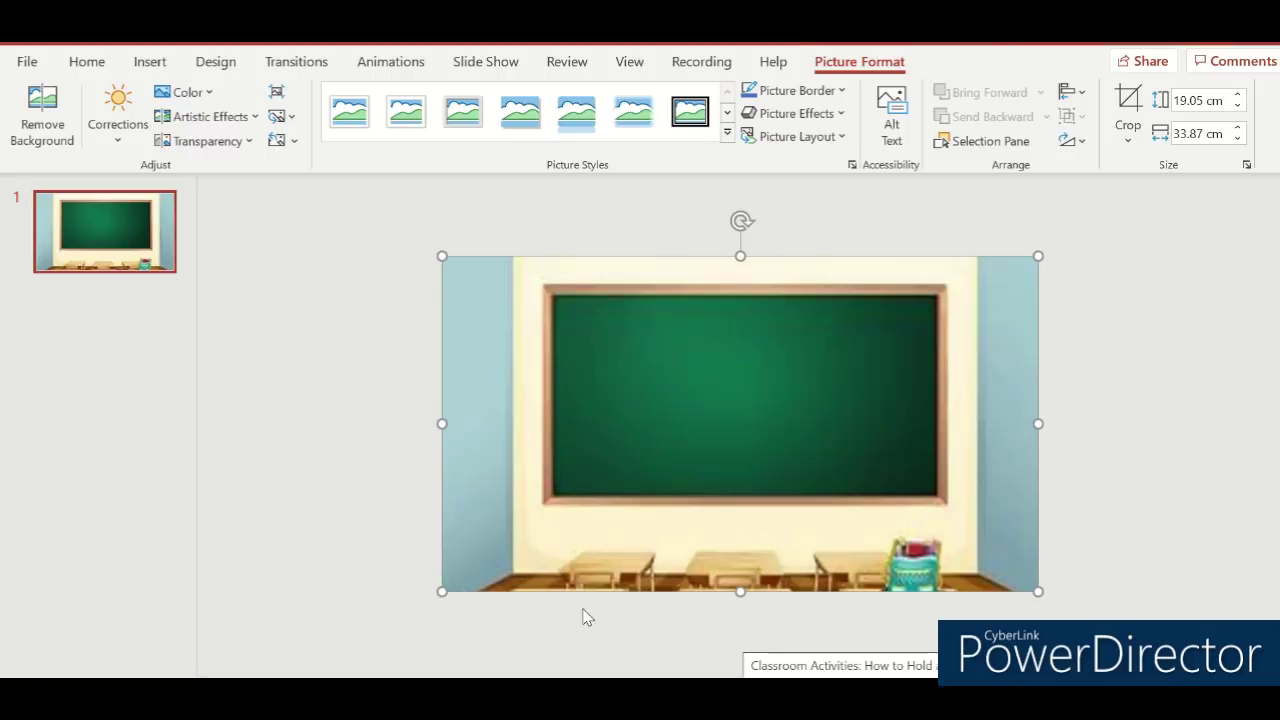
Step: Switch to the browser and search Google Images for "avatar teacher picture"
key(alt+Tab)
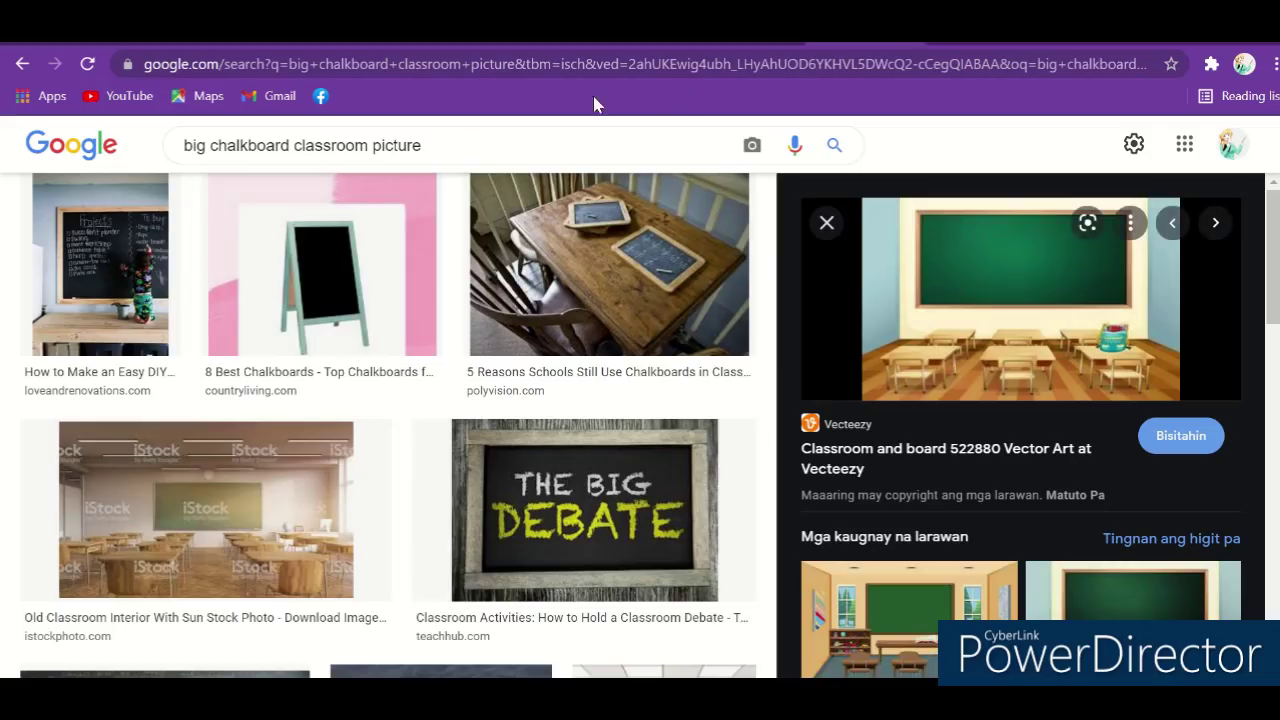
click(367, 147)
key(BackSpace)
key(BackSpace)
key(BackSpace)
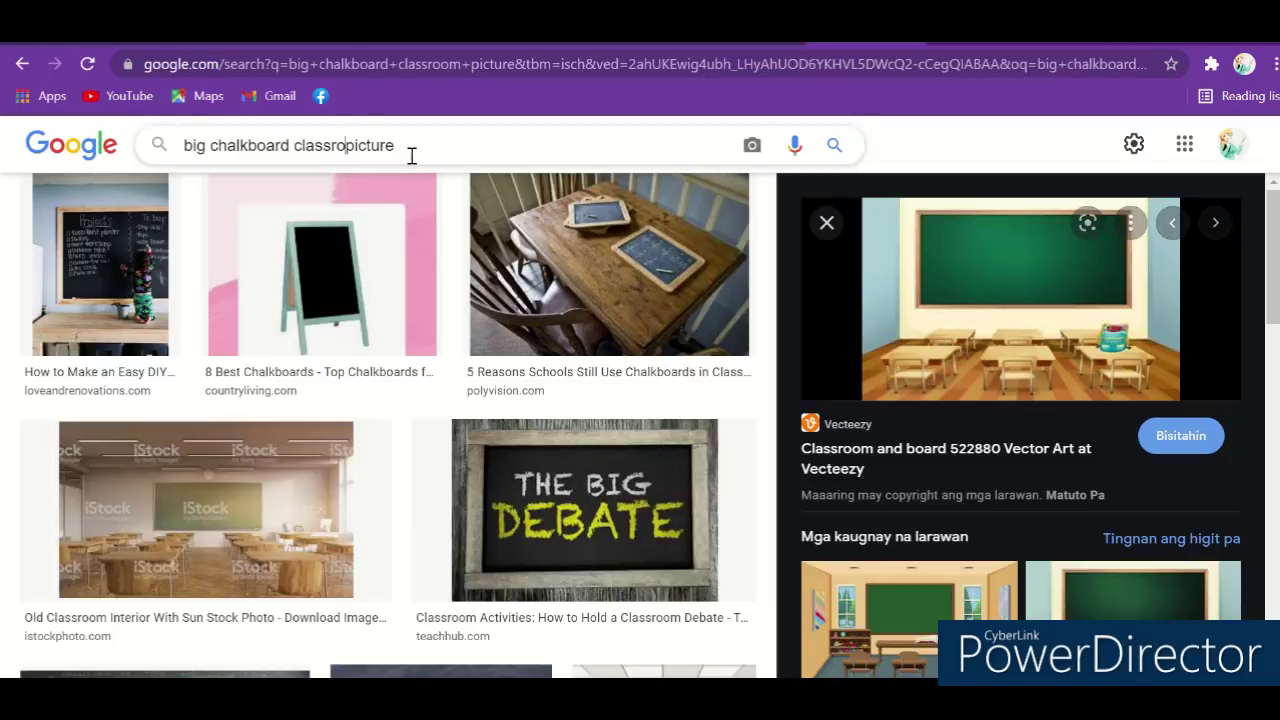
key(BackSpace)
key(BackSpace)
key(BackSpace)
key(BackSpace)
key(BackSpace)
key(BackSpace)
key(BackSpace)
key(BackSpace)
key(BackSpace)
key(BackSpace)
key(BackSpace)
key(BackSpace)
key(BackSpace)
key(BackSpace)
key(BackSpace)
key(BackSpace)
key(BackSpace)
key(BackSpace)
key(BackSpace)
key(BackSpace)
text(av)
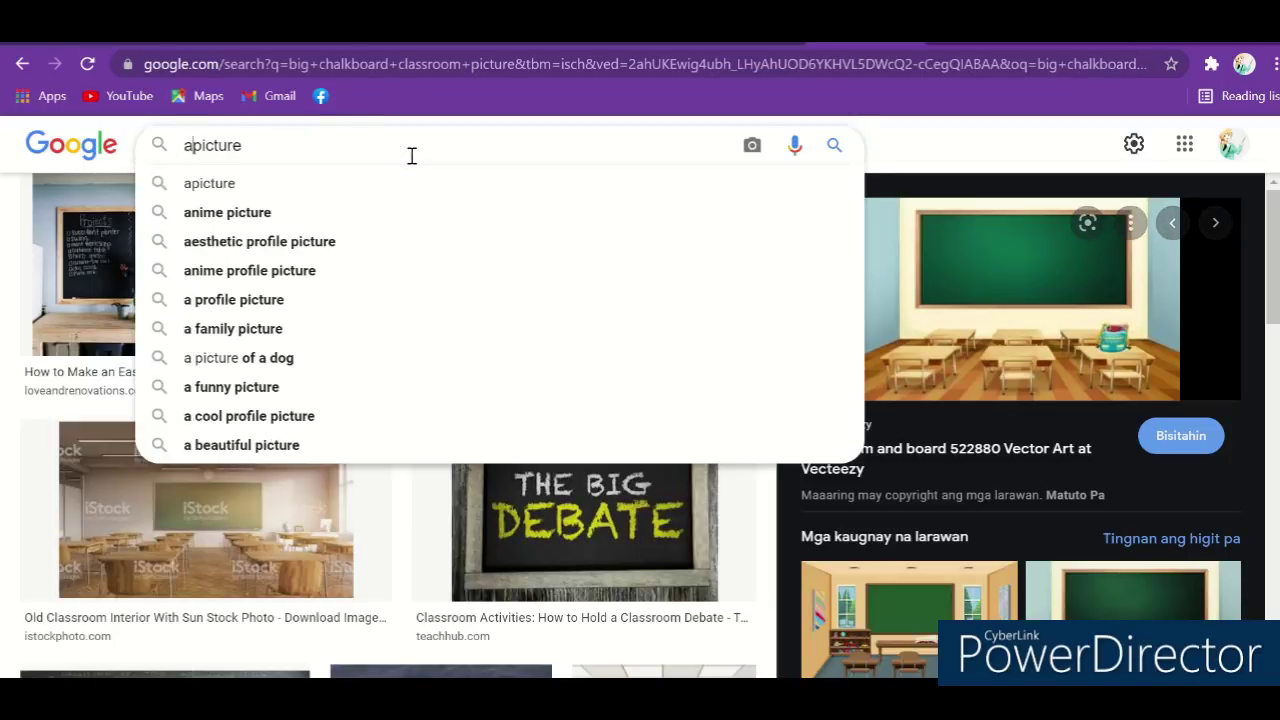
text(atar t)
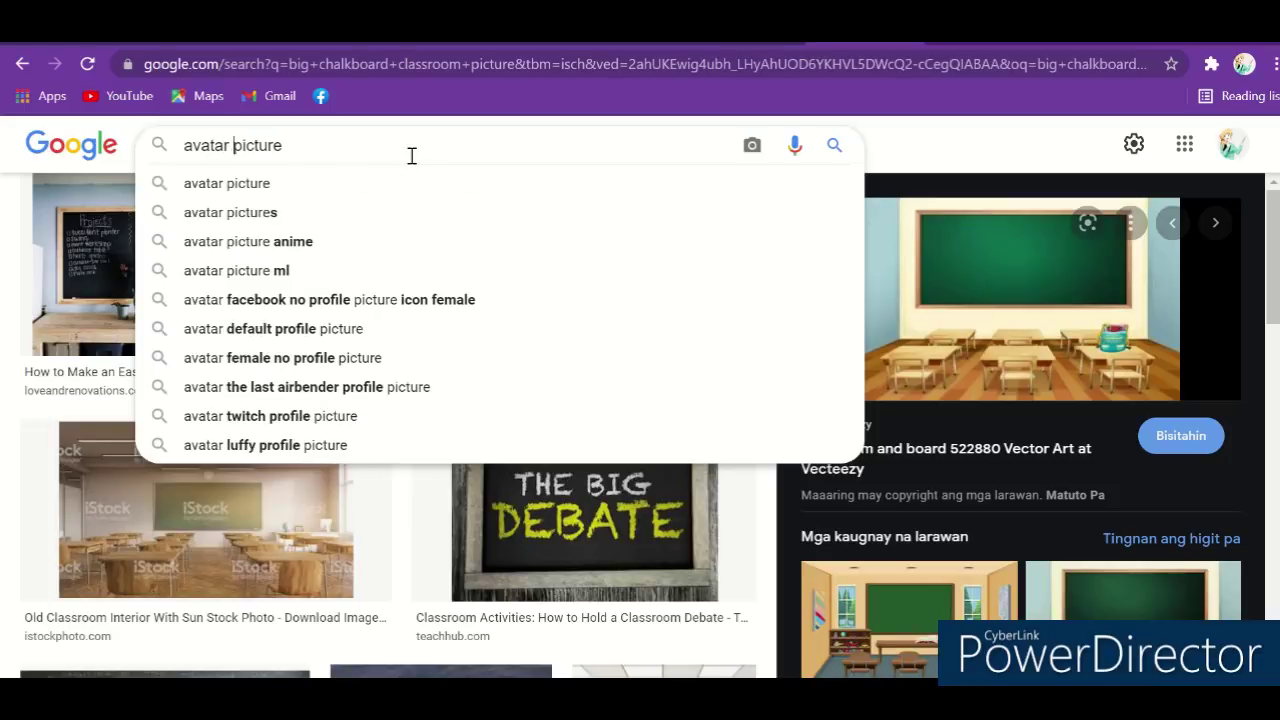
text(eacher)
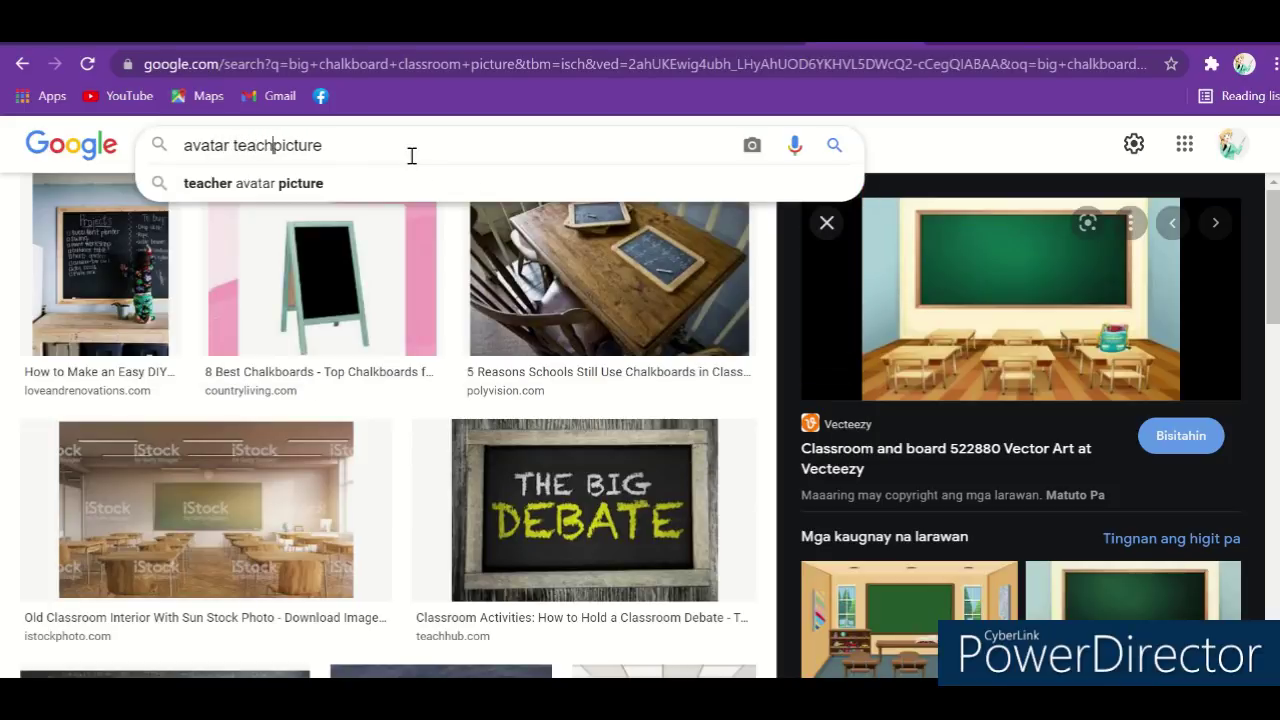
key(Return)
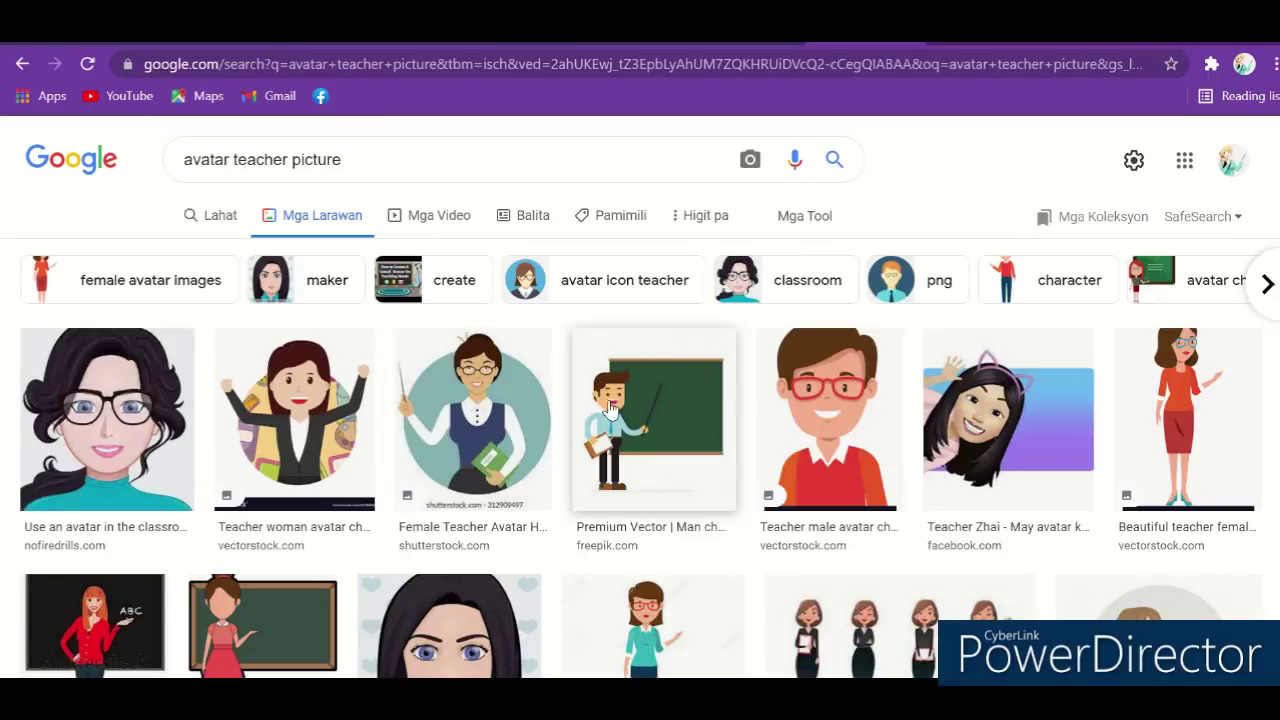
Step: Browse the teacher avatar results and open the cartoon woman teacher in a blue suit holding a pointer
scroll(738, 488, down, 3)
scroll(738, 488, down, 1)
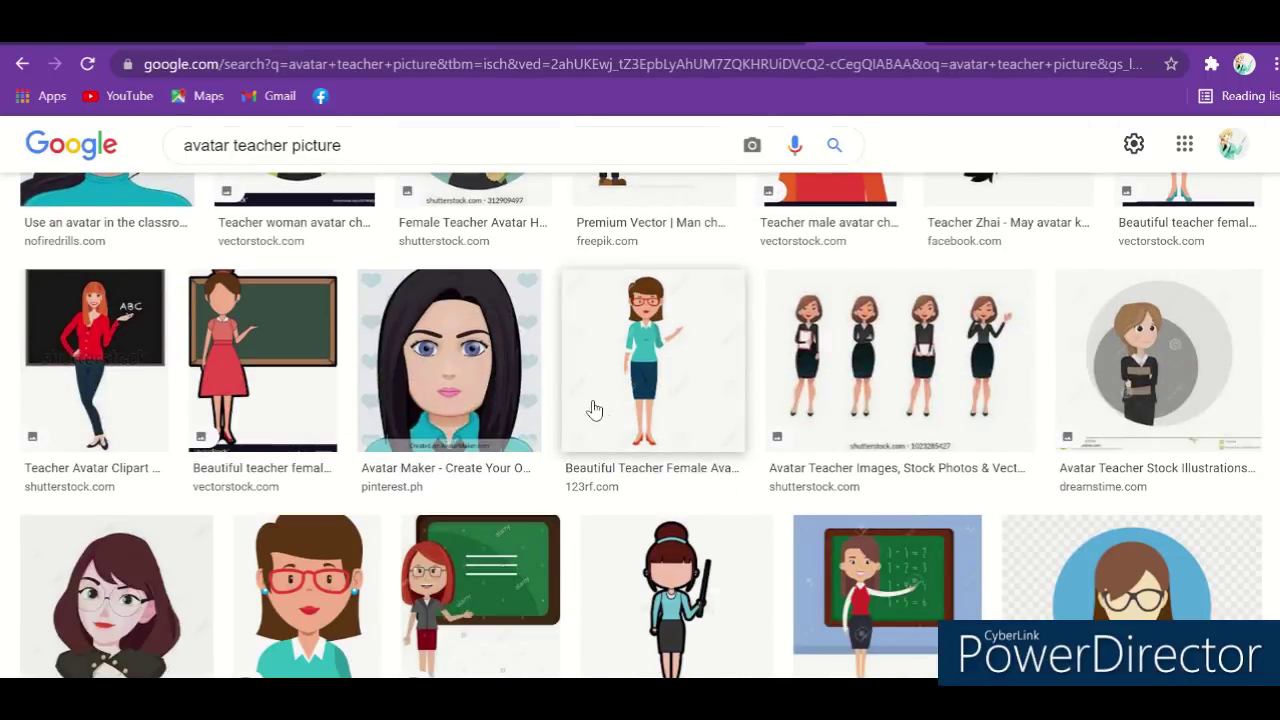
scroll(632, 468, down, 7)
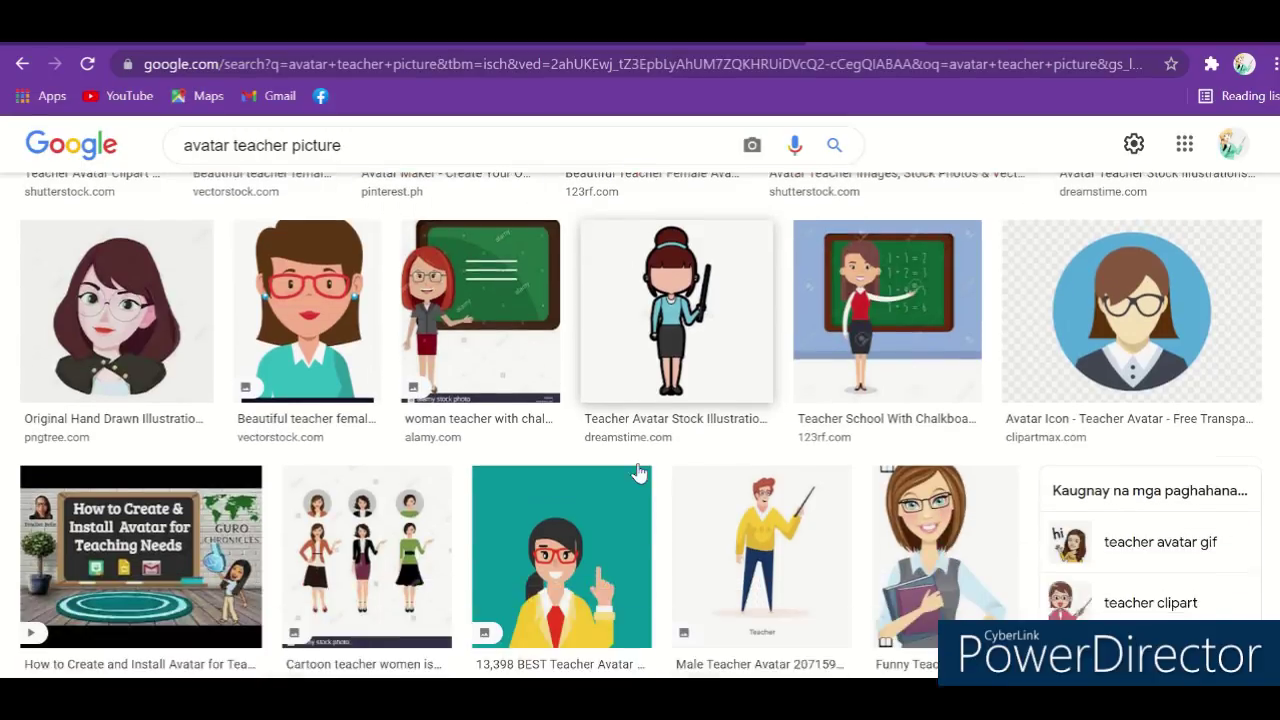
scroll(748, 480, down, 3)
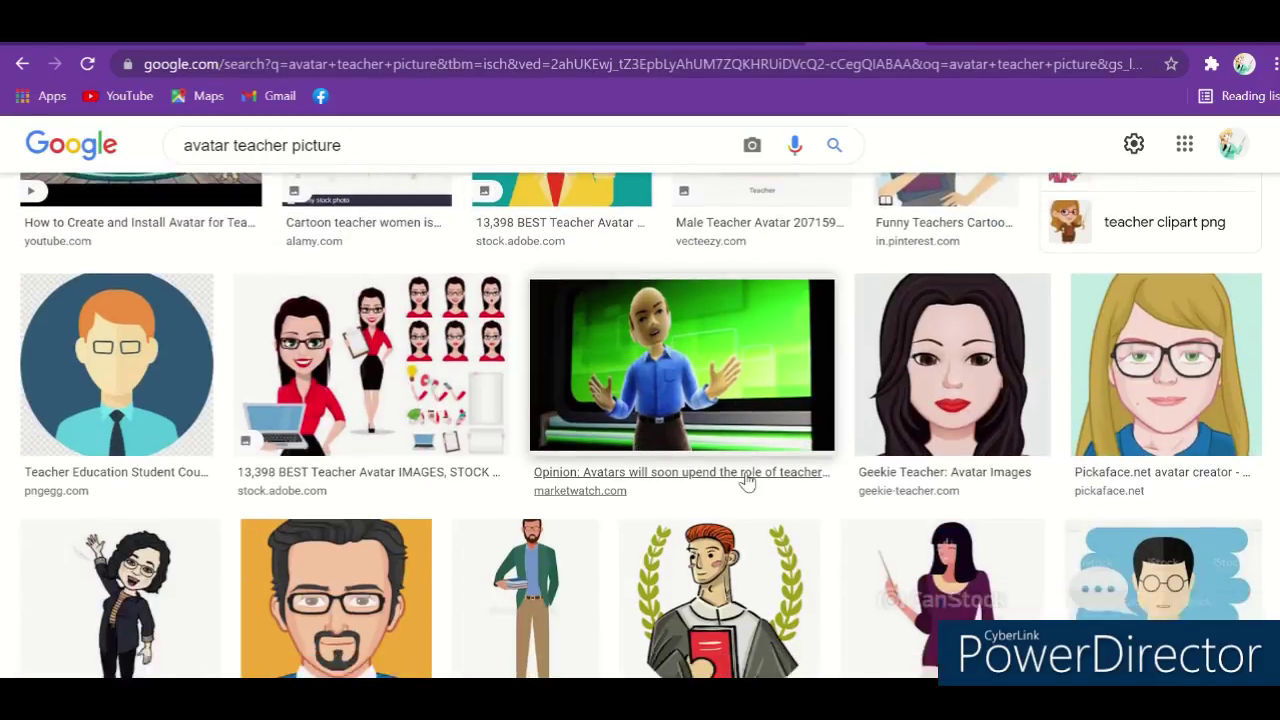
scroll(745, 490, down, 8)
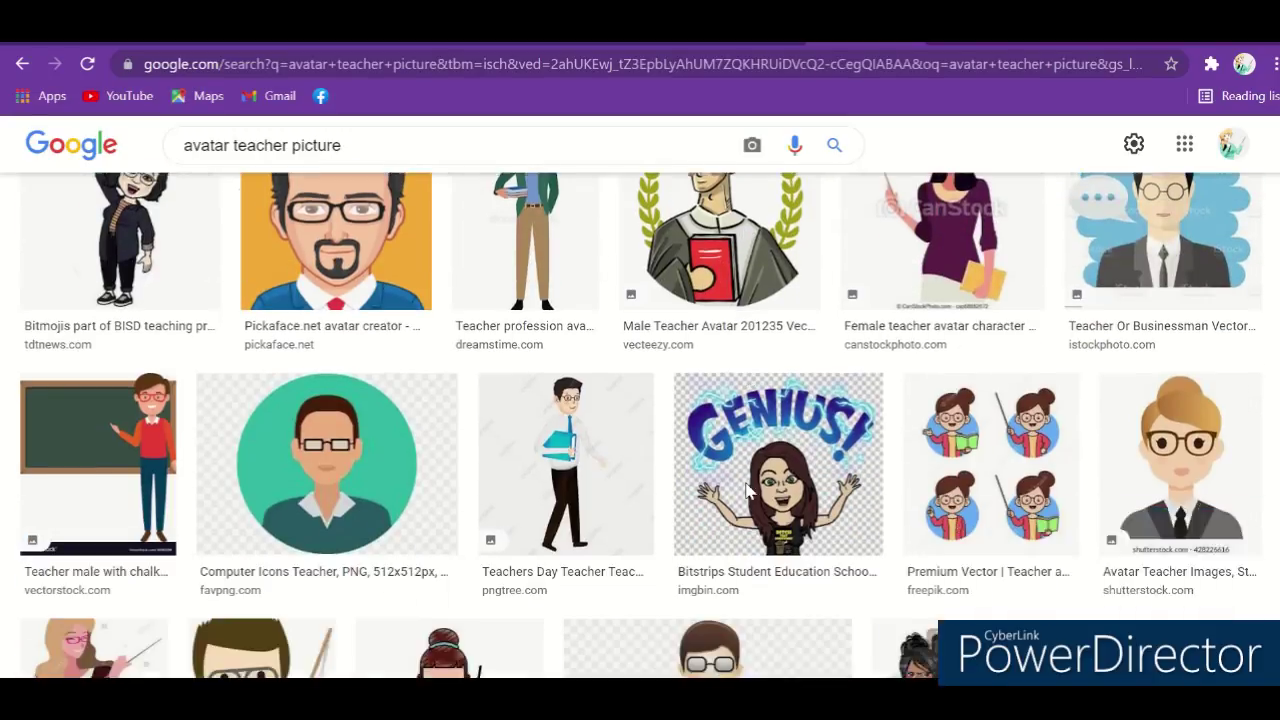
scroll(748, 490, down, 6)
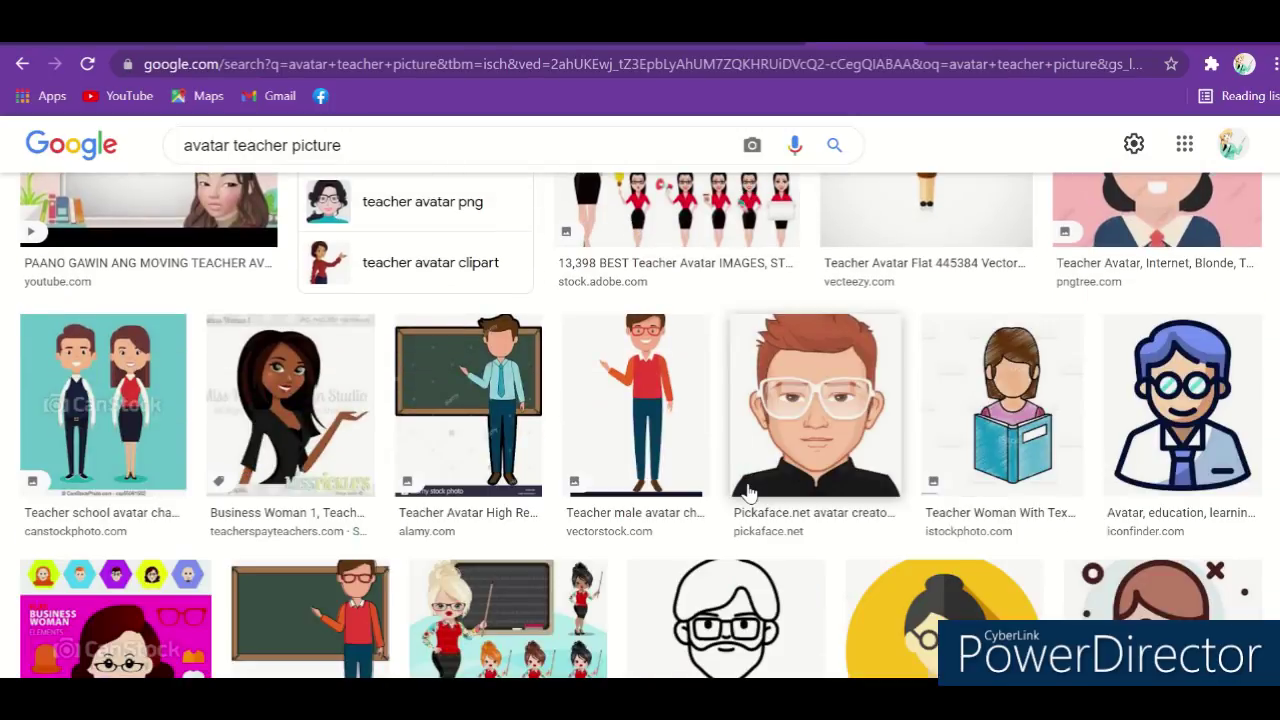
scroll(748, 492, up, 2)
scroll(748, 490, down, 8)
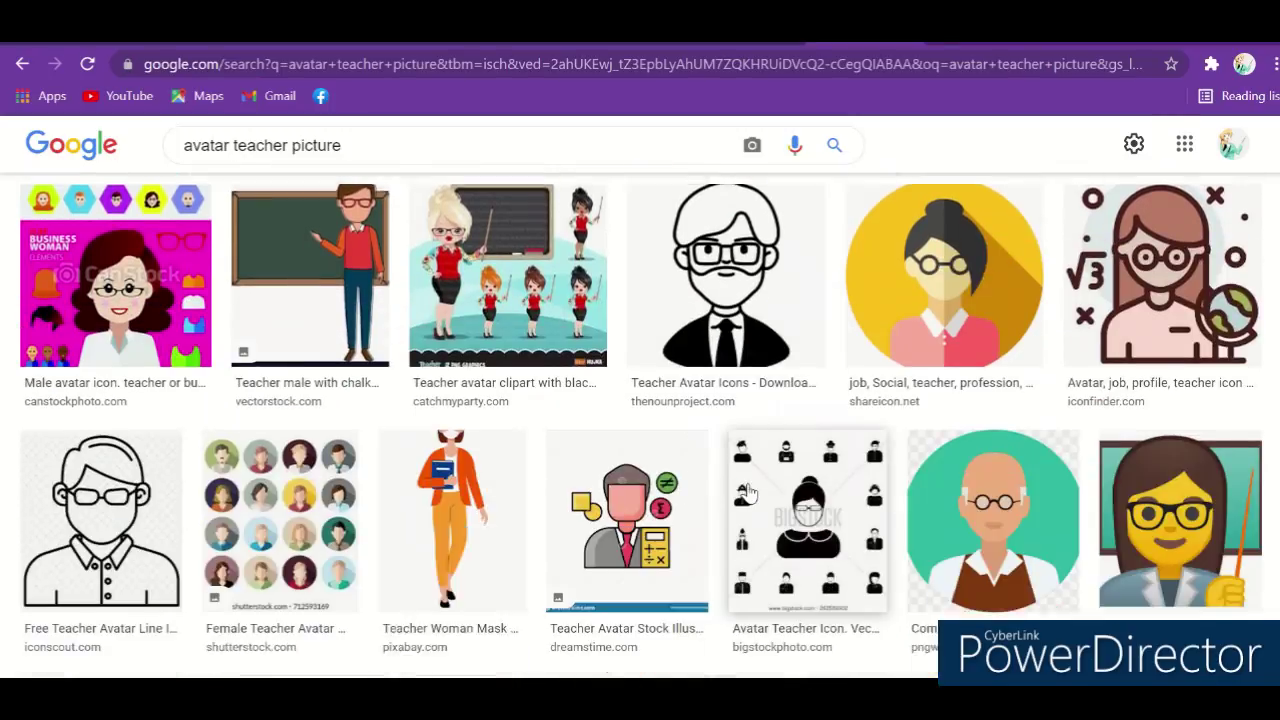
scroll(750, 490, down, 3)
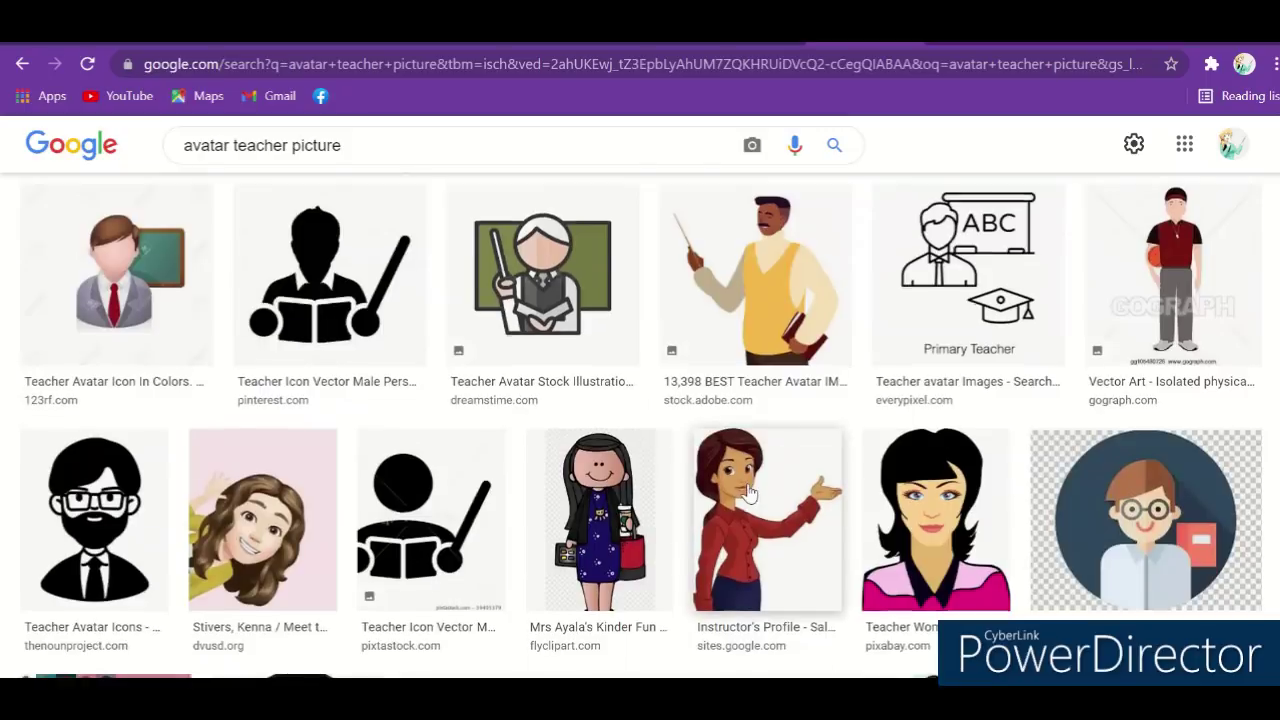
click(750, 490)
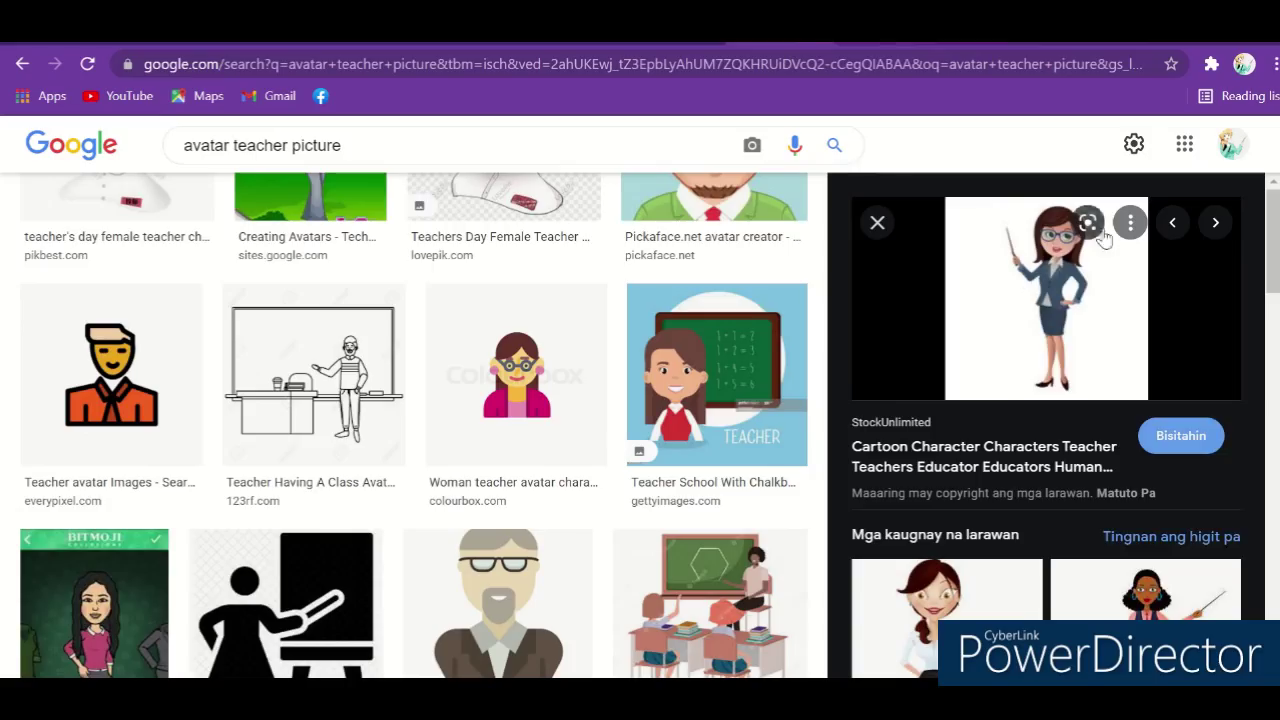
Step: Switch to PowerPoint and paste the copied teacher image as a picture over the classroom background
click(735, 650)
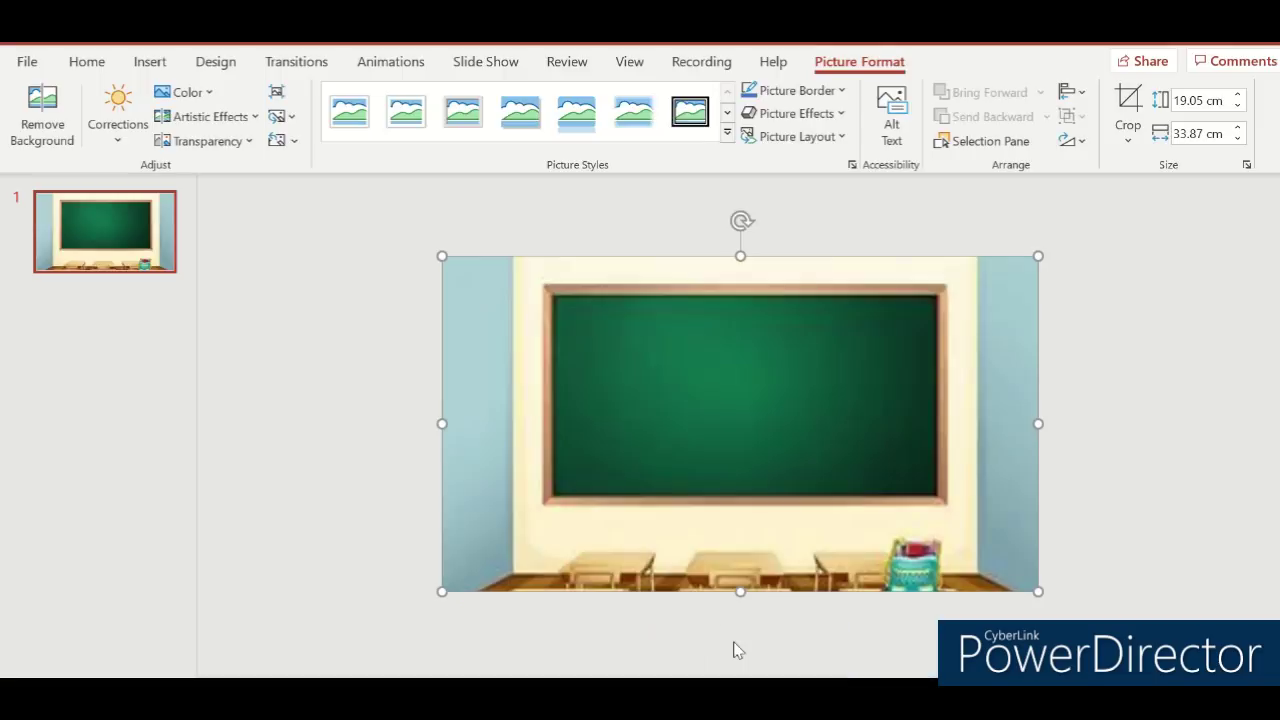
right_click(638, 427)
click(749, 372)
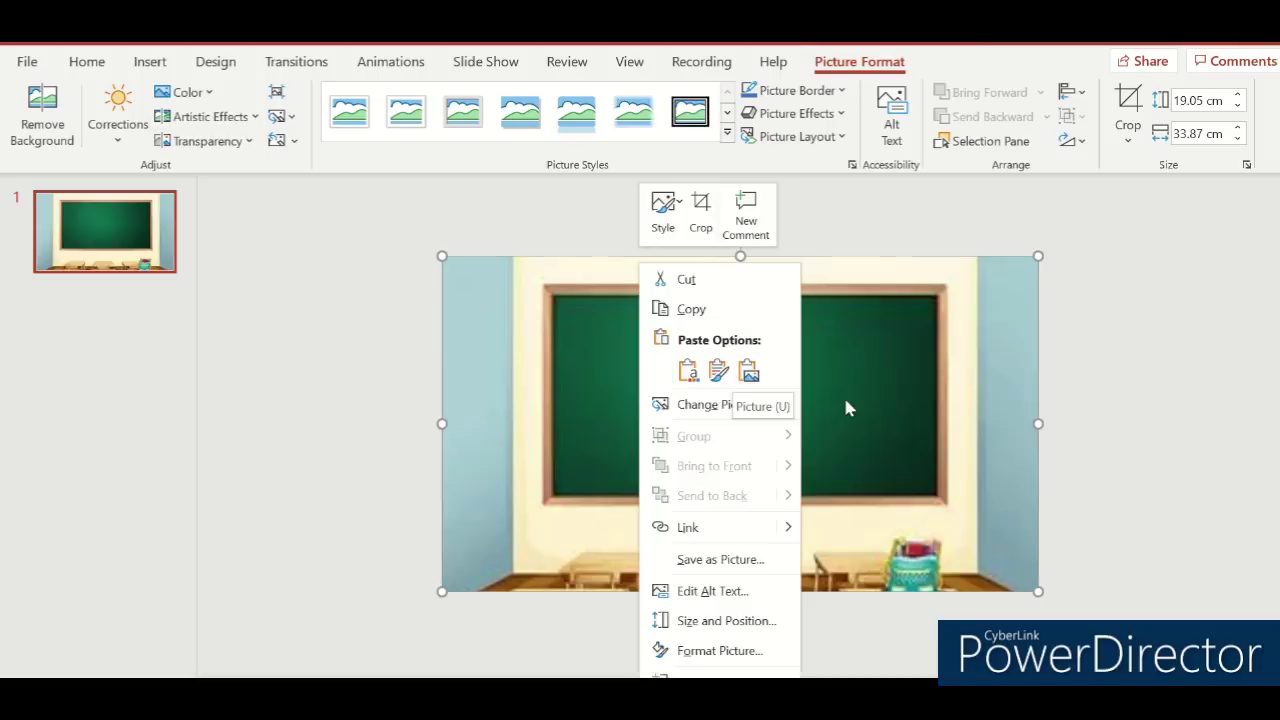
click(749, 372)
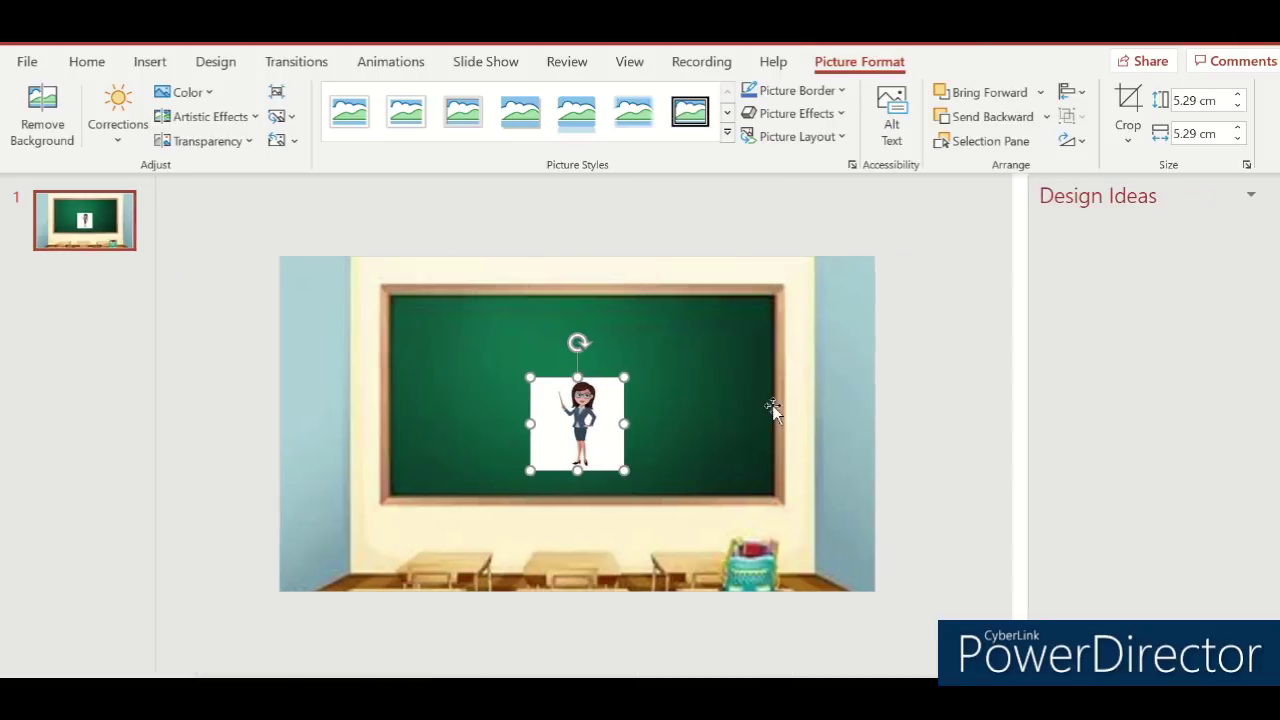
Step: Enlarge the teacher picture to about 15.5 cm wide and 17 cm high in front of the chalkboard
drag(622, 378, 667, 278)
drag(531, 374, 445, 376)
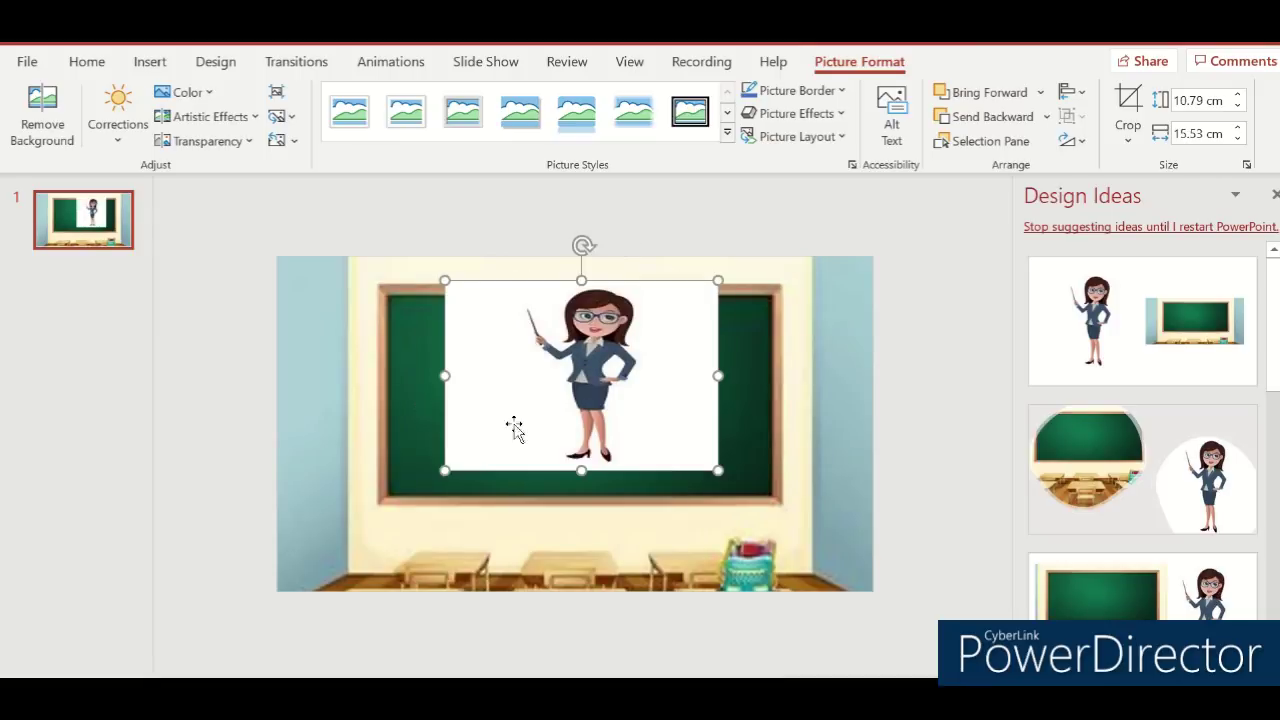
drag(581, 469, 593, 581)
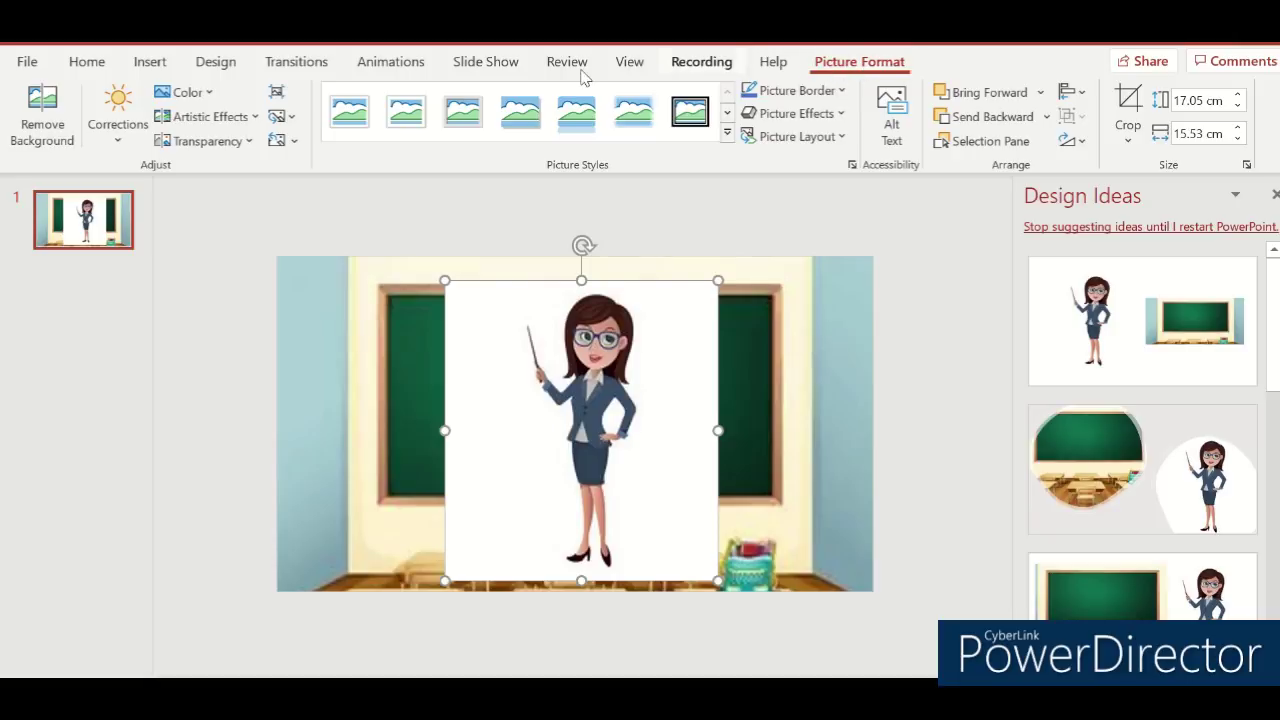
Step: Remove the white background from the teacher picture, marking her hair as an area to keep, and keep the changes
click(43, 106)
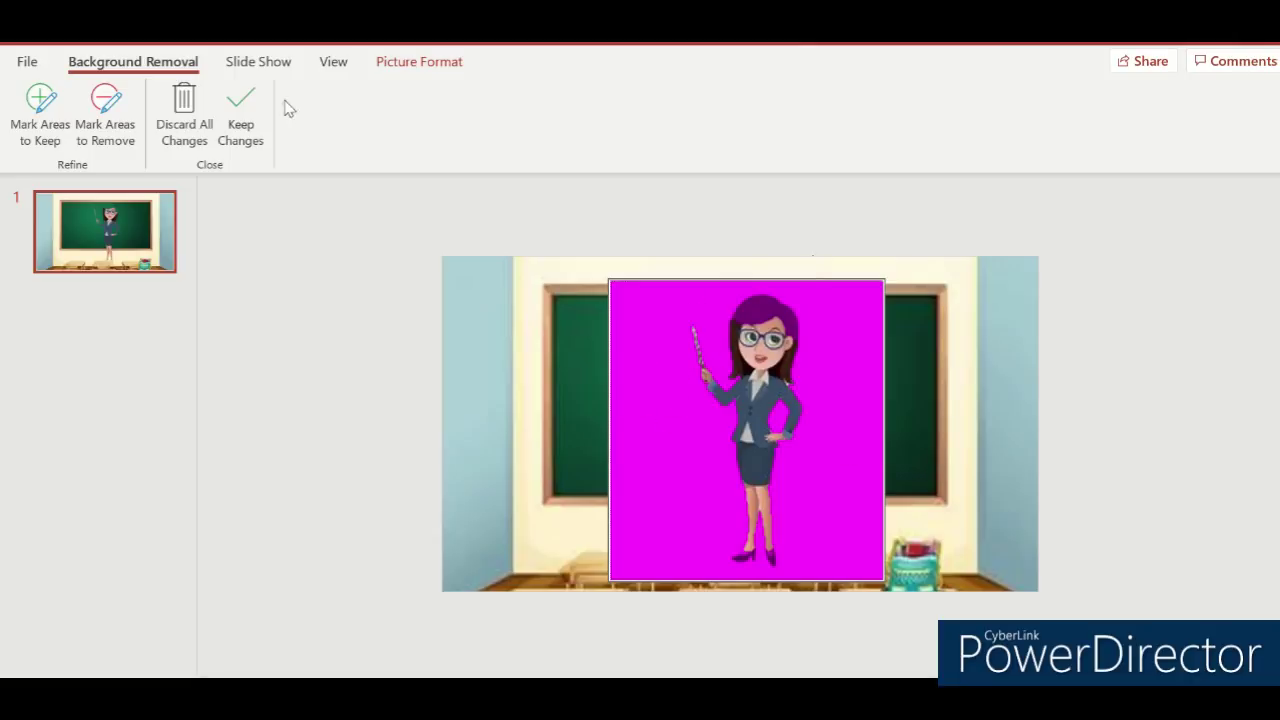
click(30, 138)
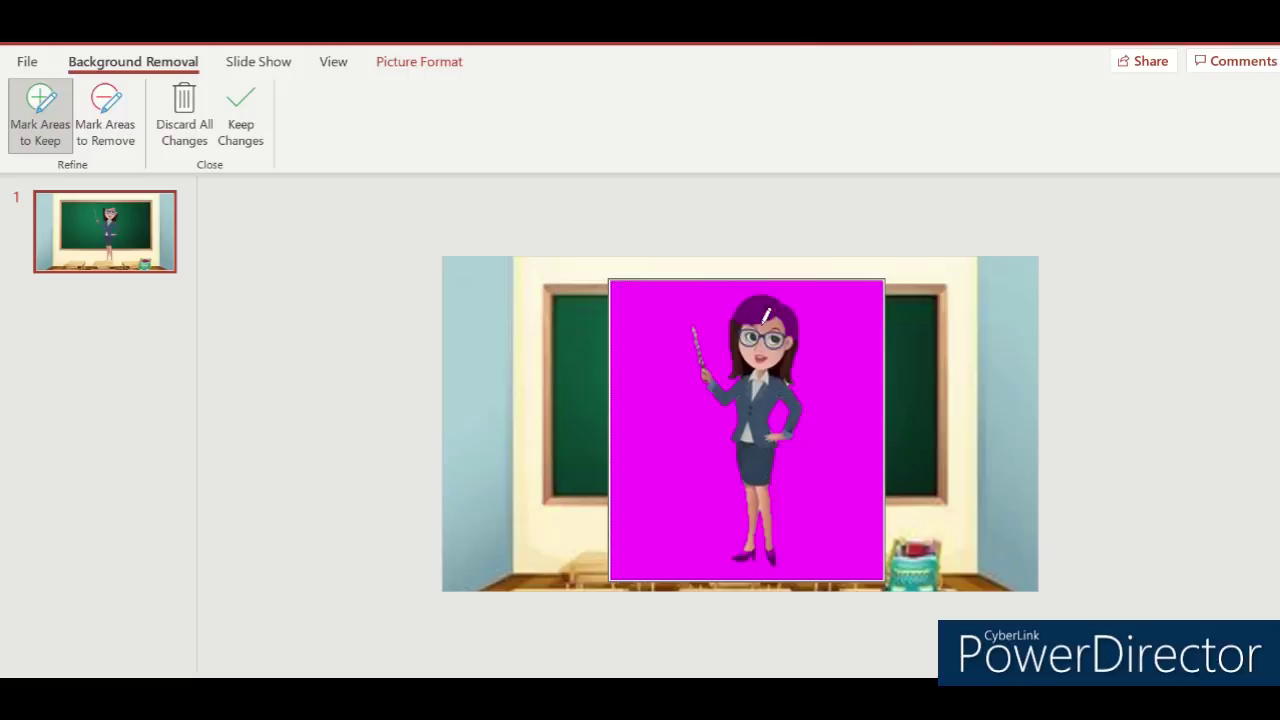
drag(753, 312, 761, 309)
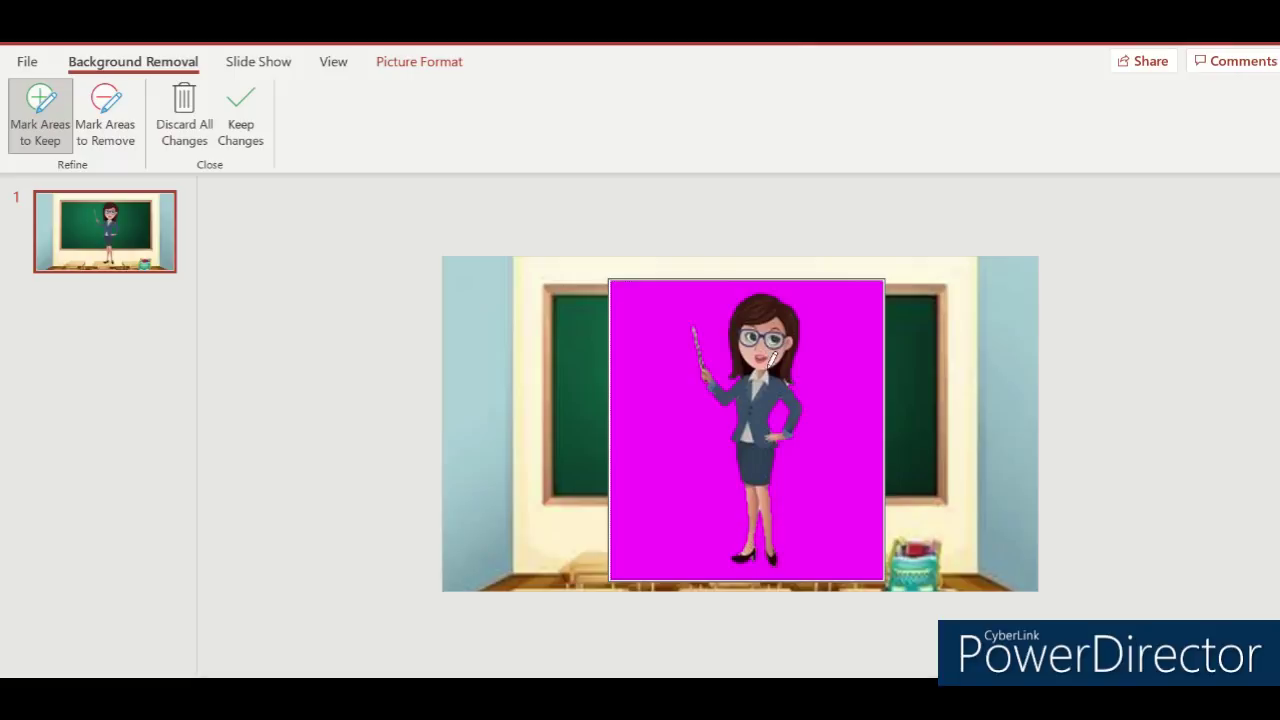
click(240, 120)
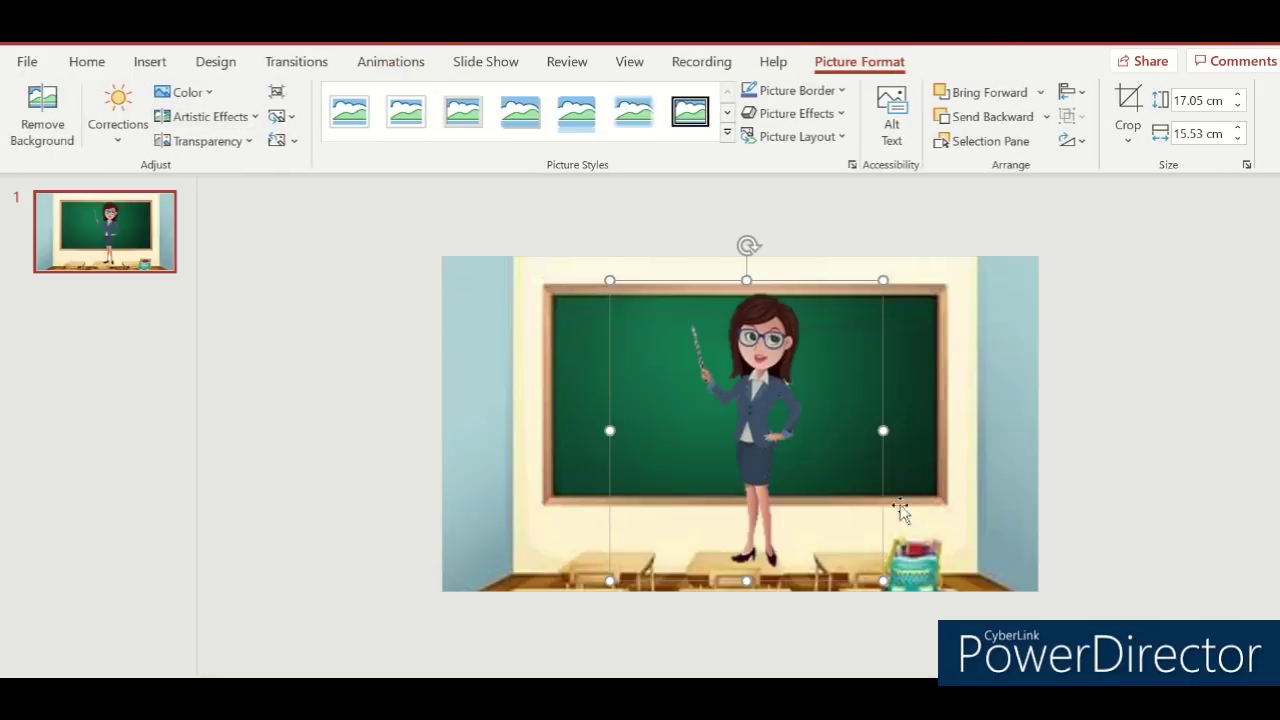
Step: Resize the teacher picture to about 13.9 cm wide and 15.2 cm high and place her at the chalkboard's right edge
drag(623, 283, 721, 401)
drag(802, 482, 953, 482)
drag(871, 391, 791, 300)
drag(990, 420, 958, 410)
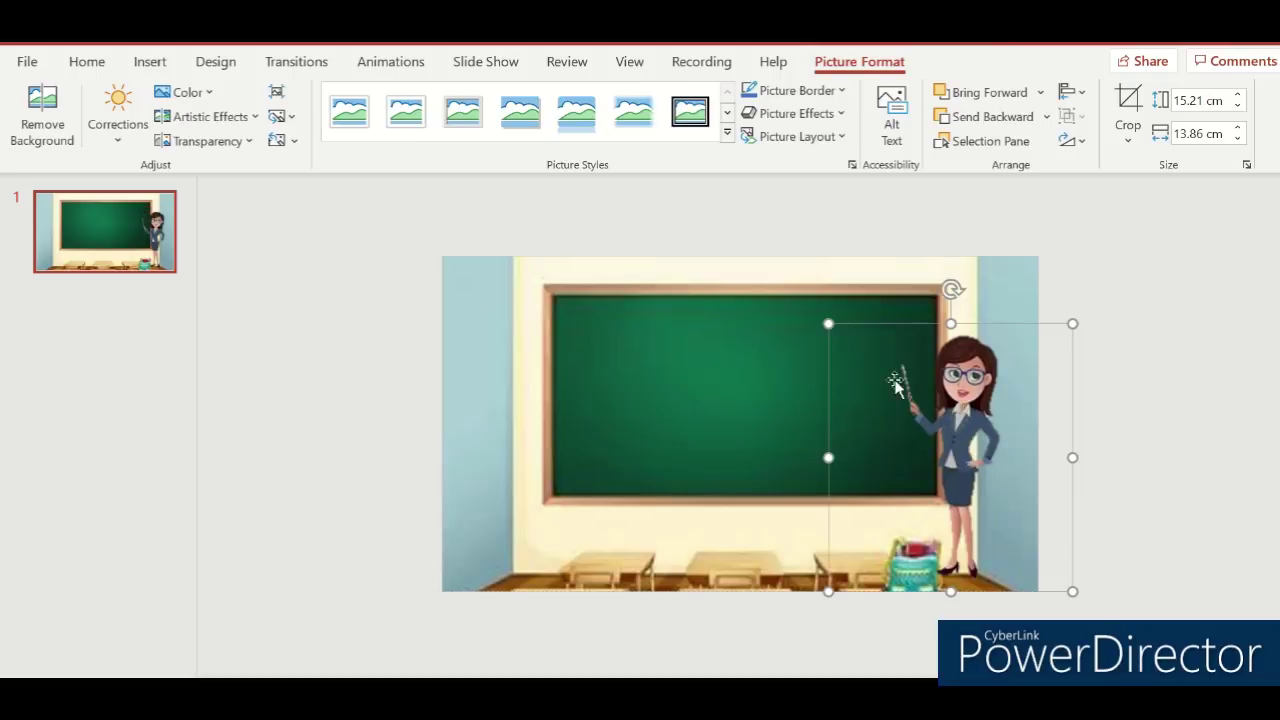
Step: Duplicate the classroom slide twice to have three identical slides
right_click(124, 208)
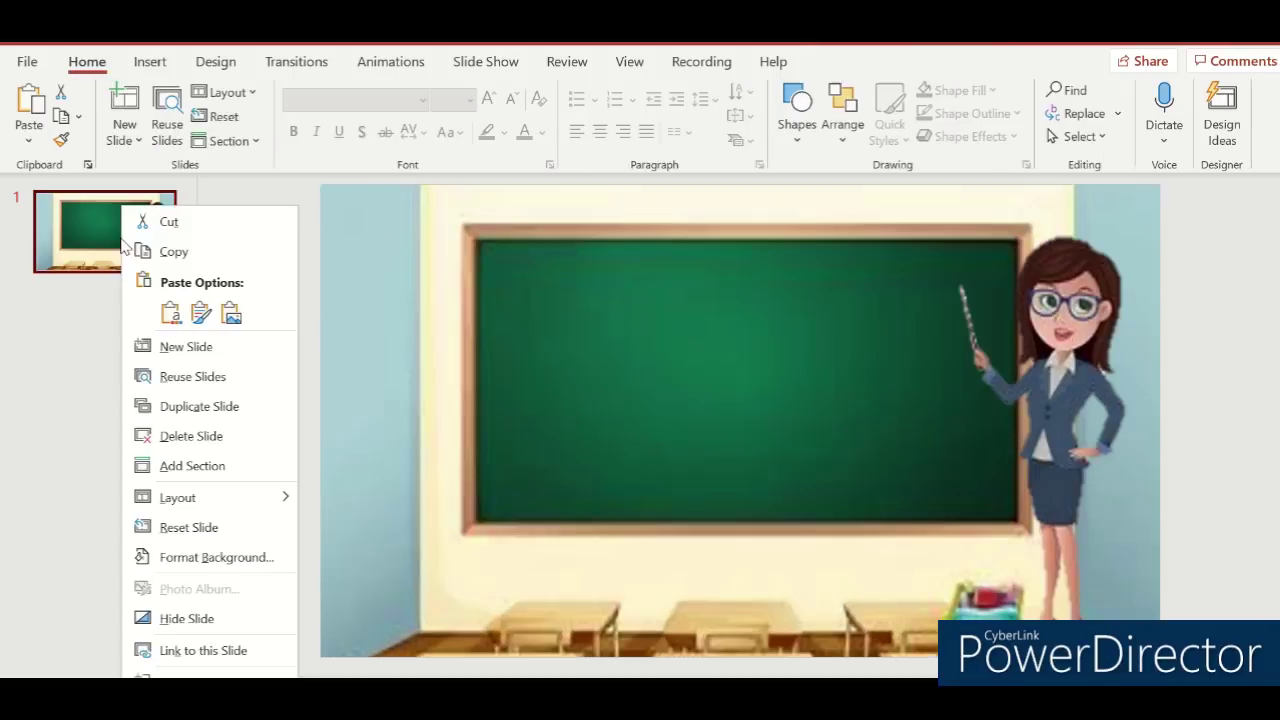
click(199, 406)
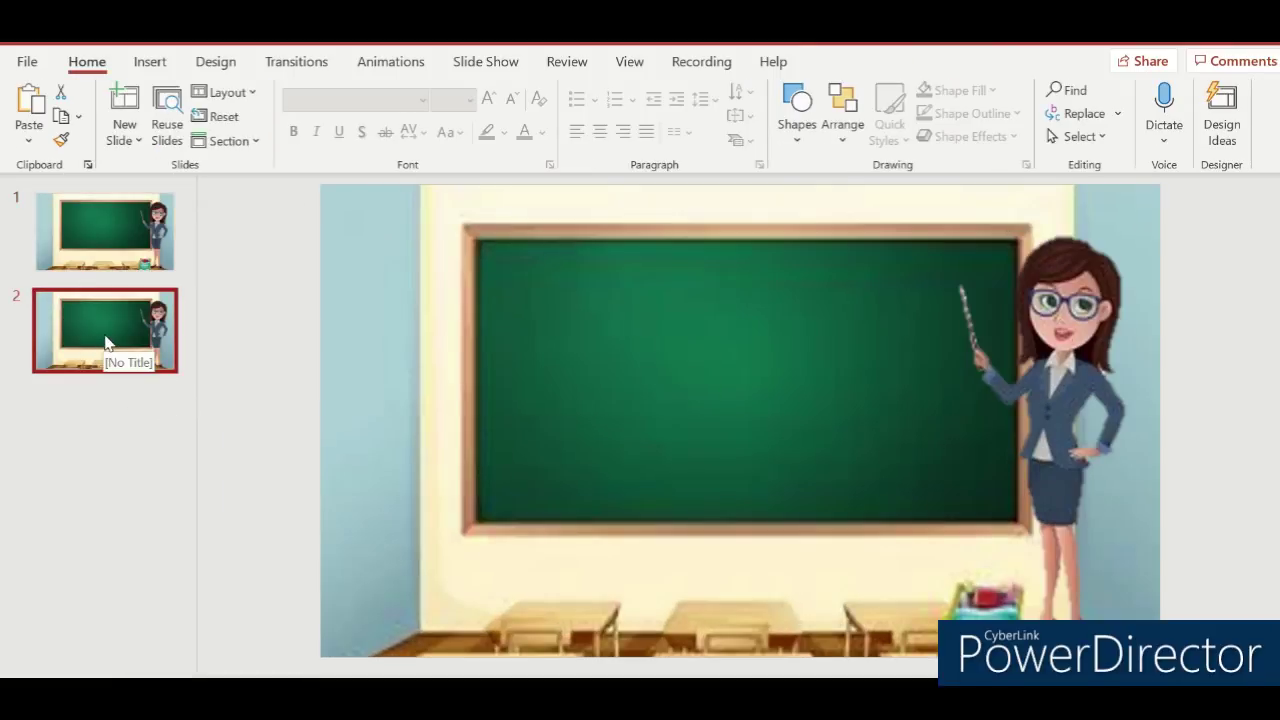
right_click(105, 343)
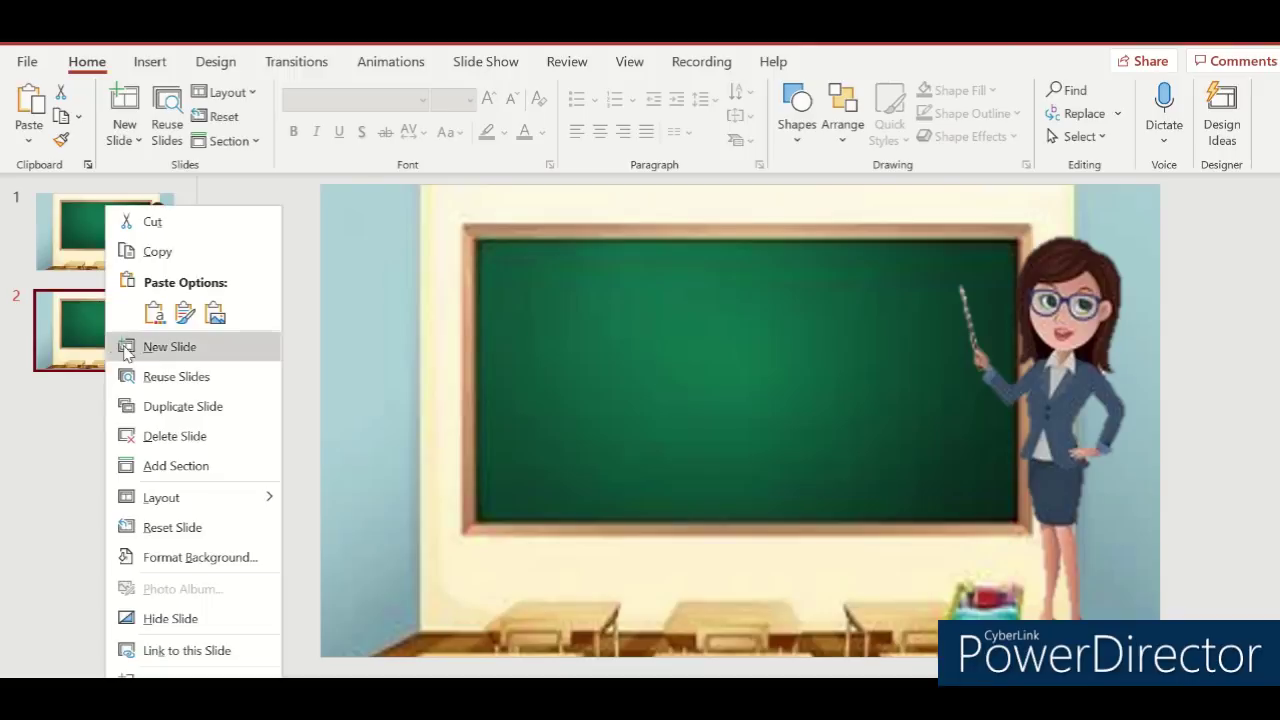
click(180, 406)
Step: Apply the Split animation to the teacher picture on slide 2
click(145, 242)
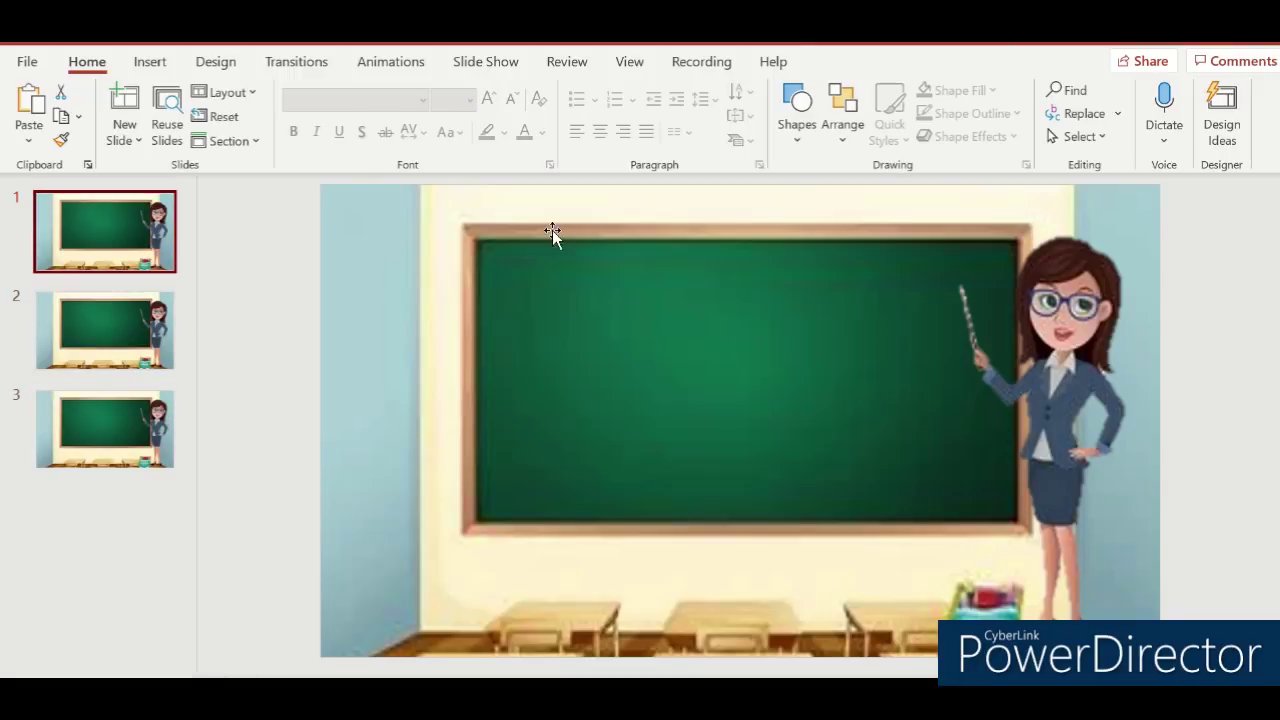
click(128, 318)
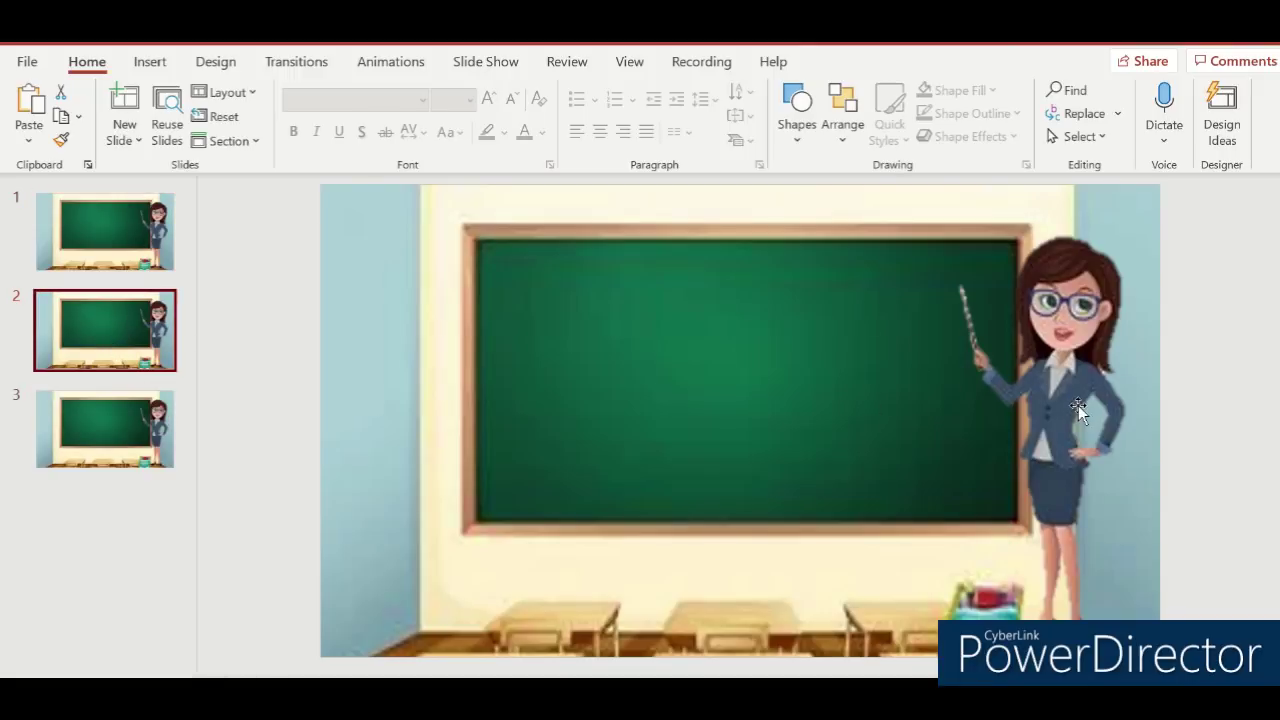
click(1066, 370)
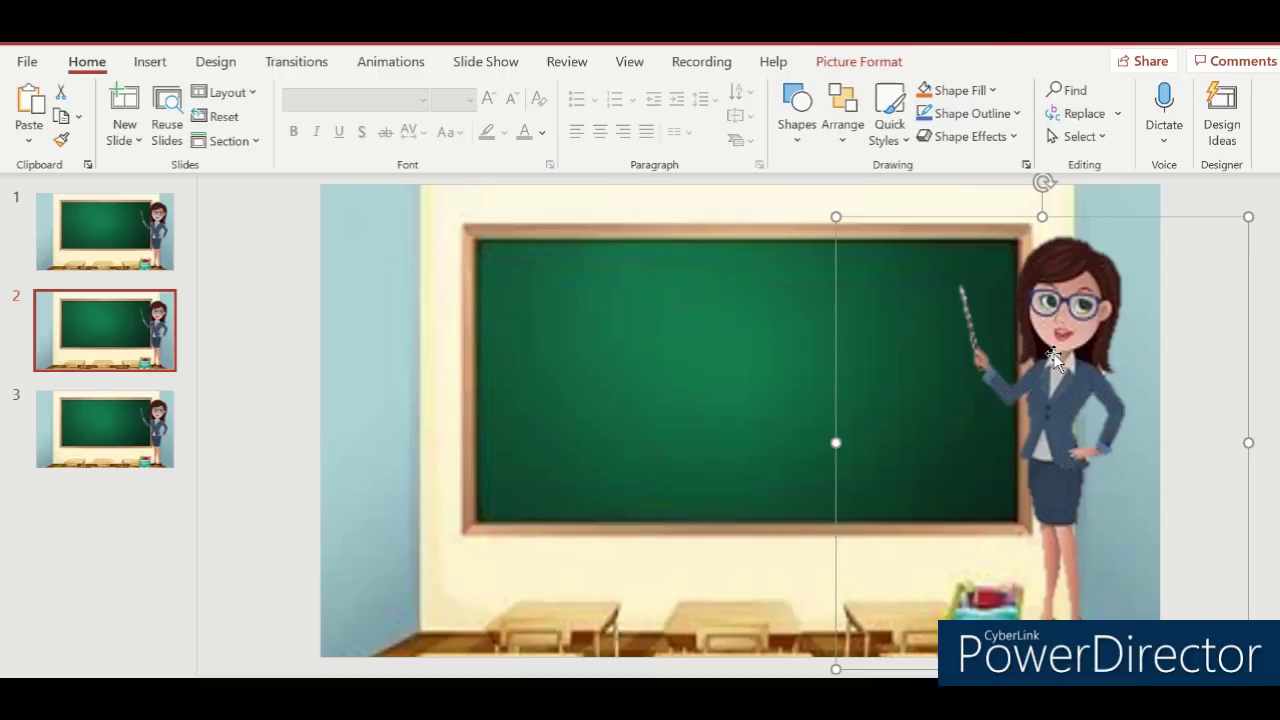
click(388, 63)
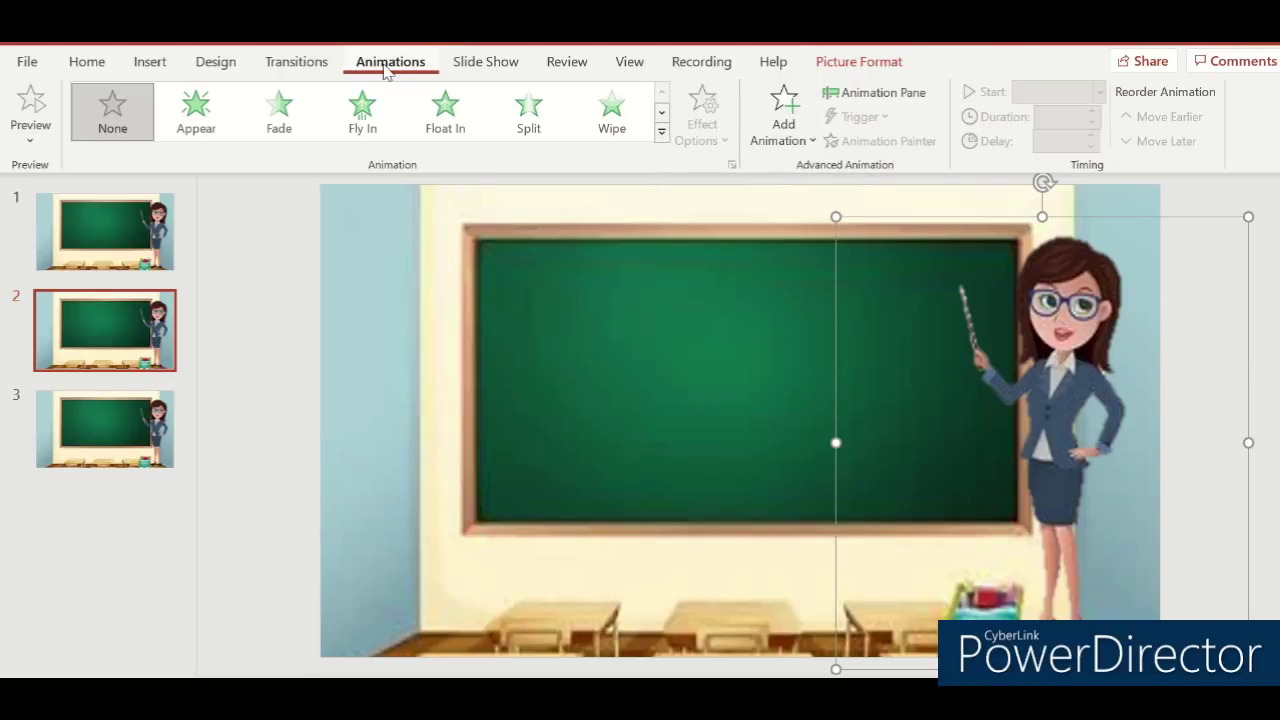
click(529, 112)
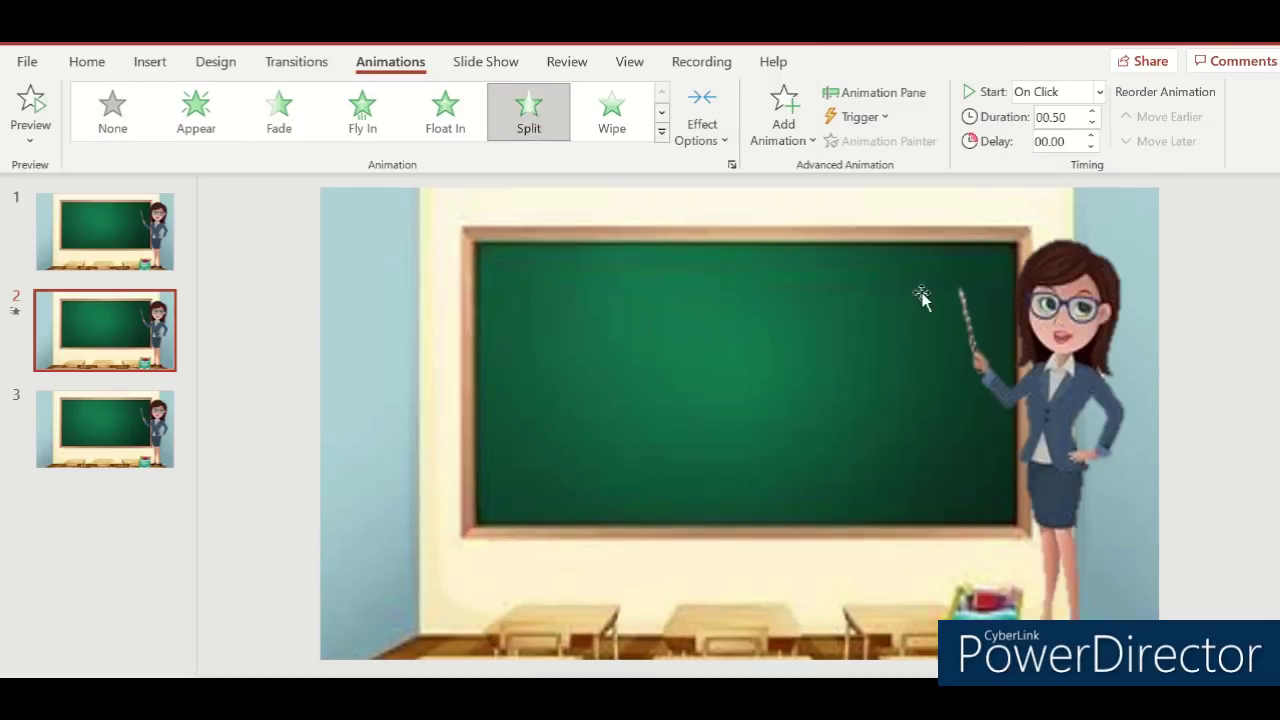
click(1058, 361)
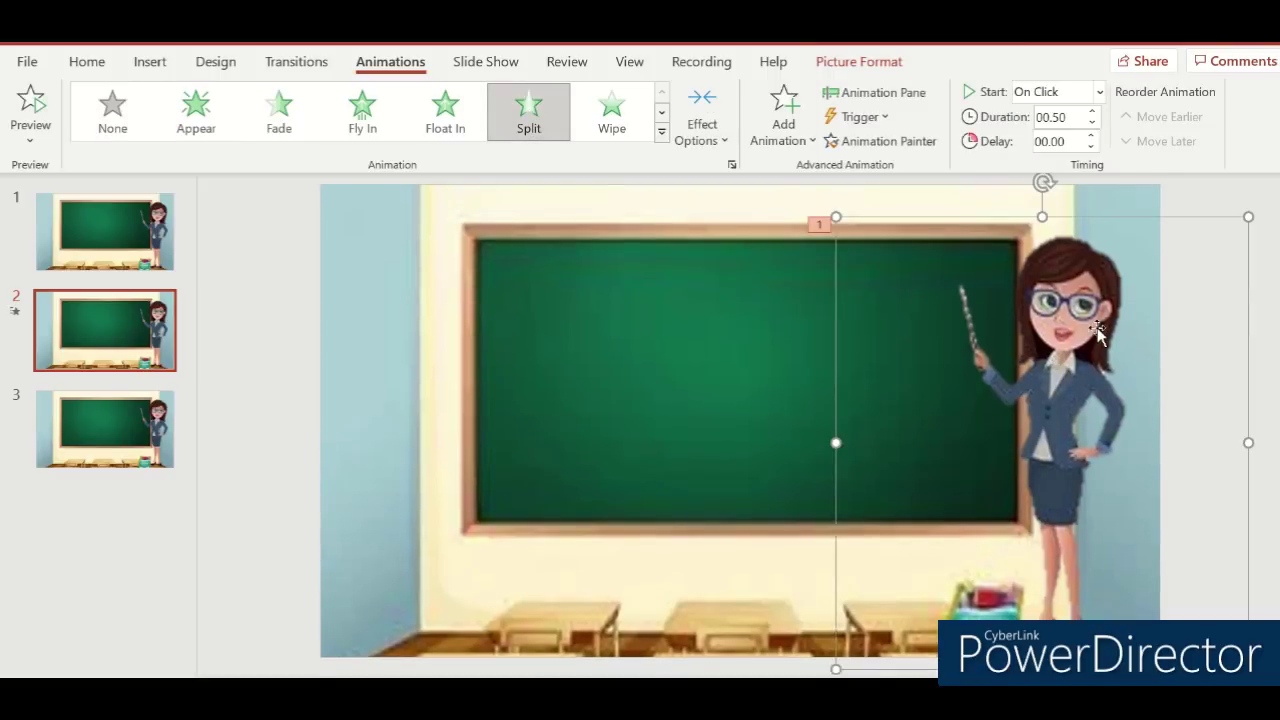
right_click(1085, 356)
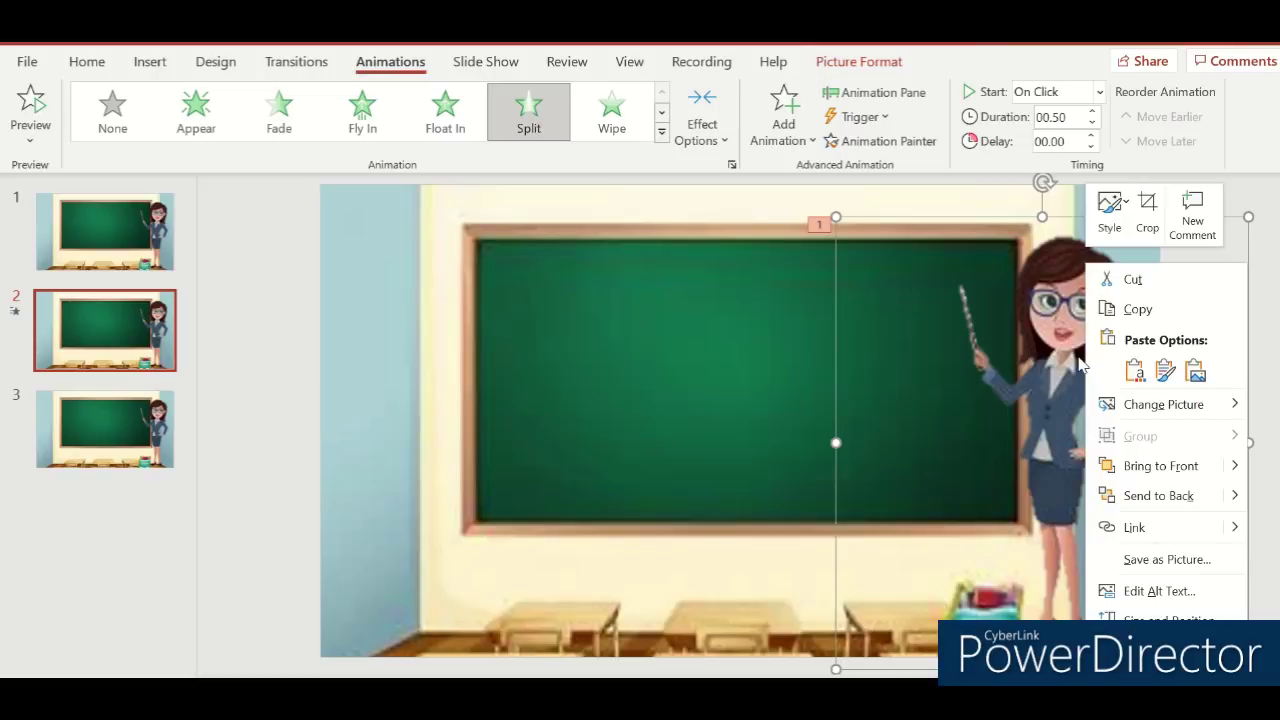
key(Escape)
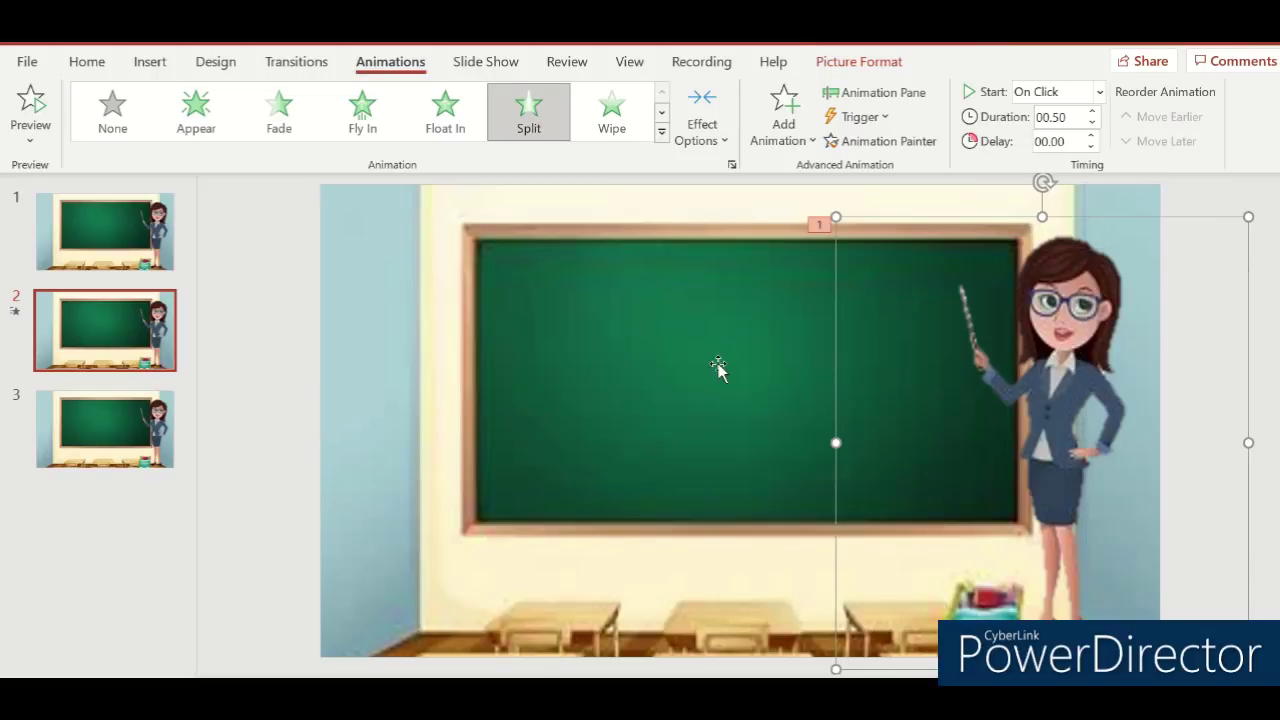
click(90, 331)
click(105, 272)
click(105, 300)
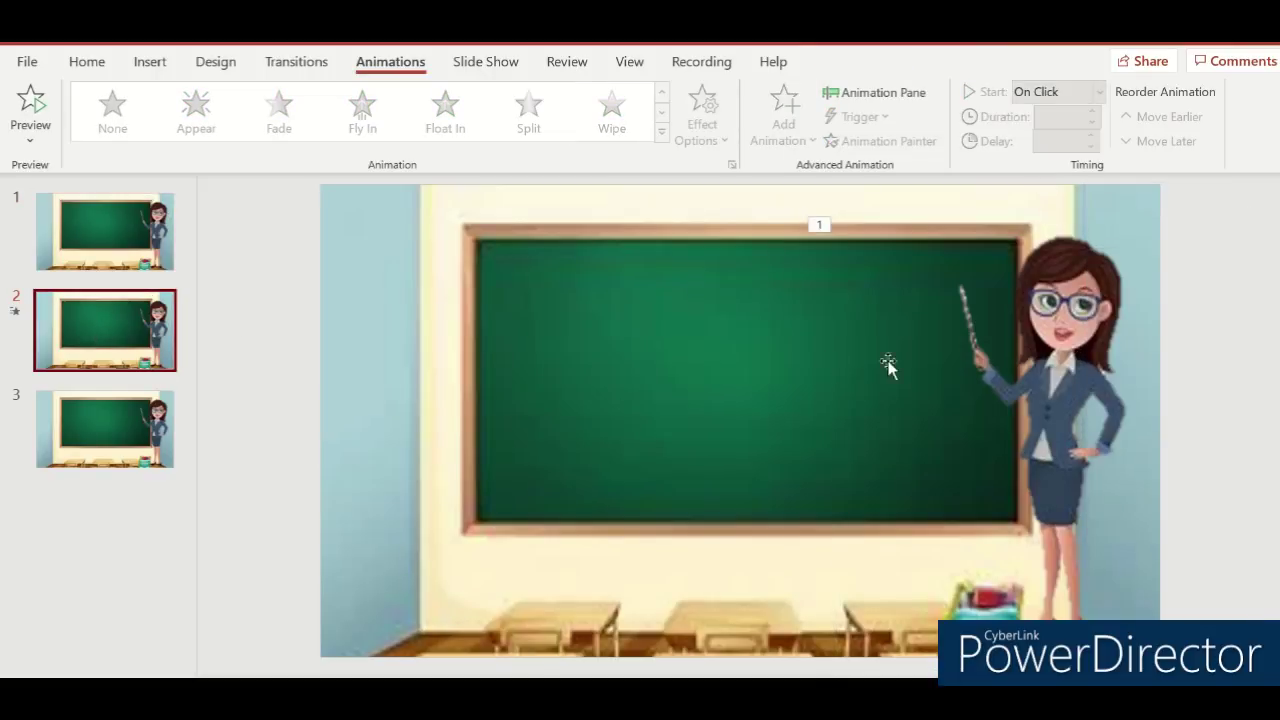
Step: Open the 3-D Rotation settings for the teacher picture on slide 2
click(1022, 378)
right_click(1036, 397)
click(1007, 400)
right_click(1032, 385)
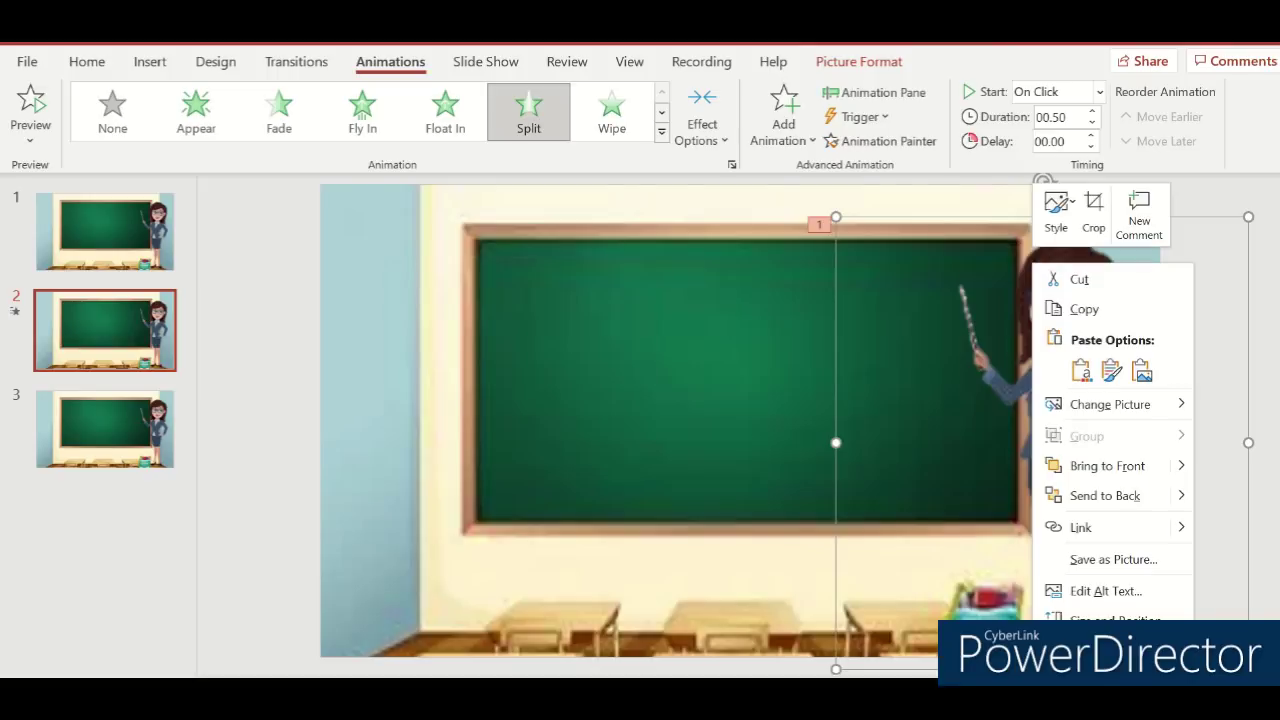
click(1105, 652)
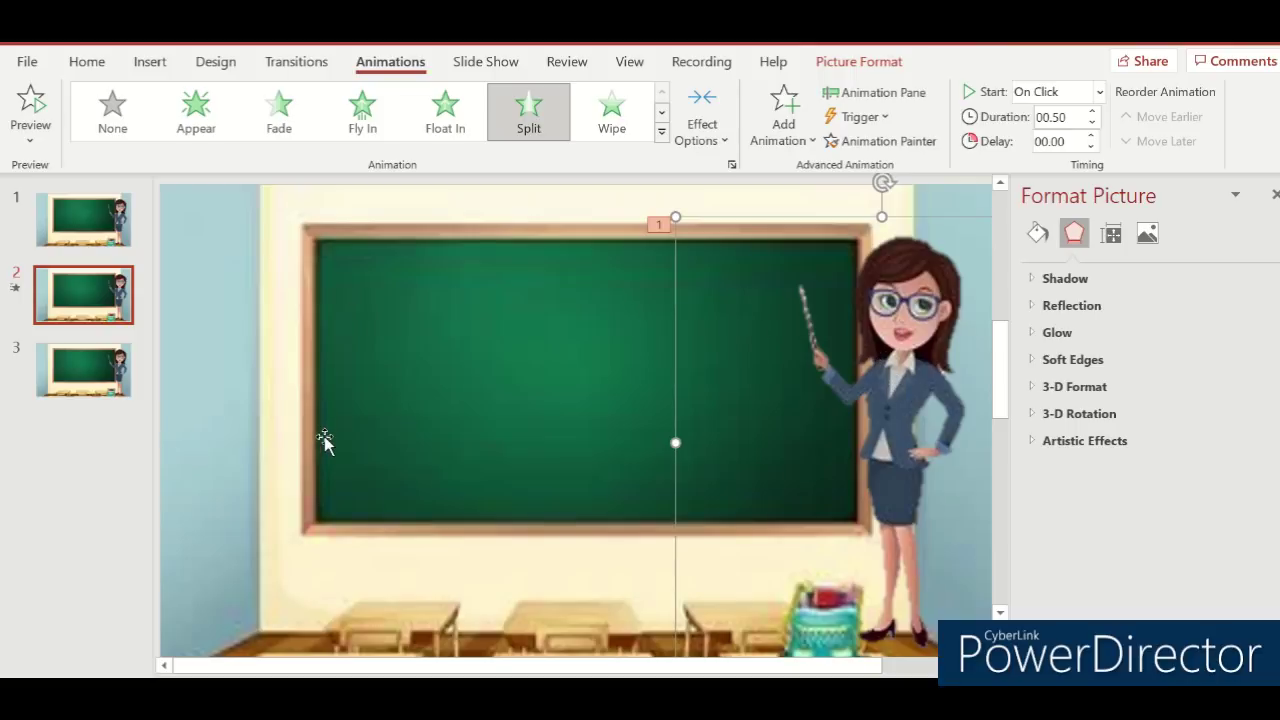
click(1110, 418)
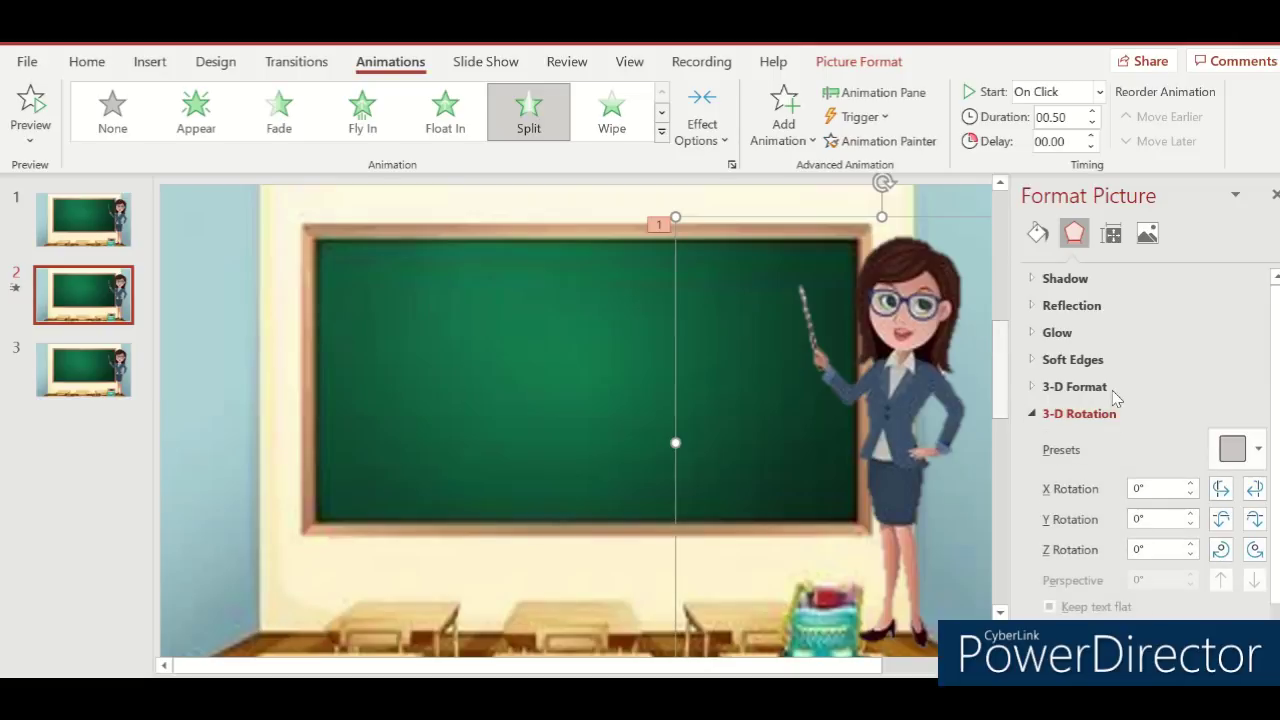
Step: Try a small Z rotation on the teacher picture and reset it to 0°
click(1255, 549)
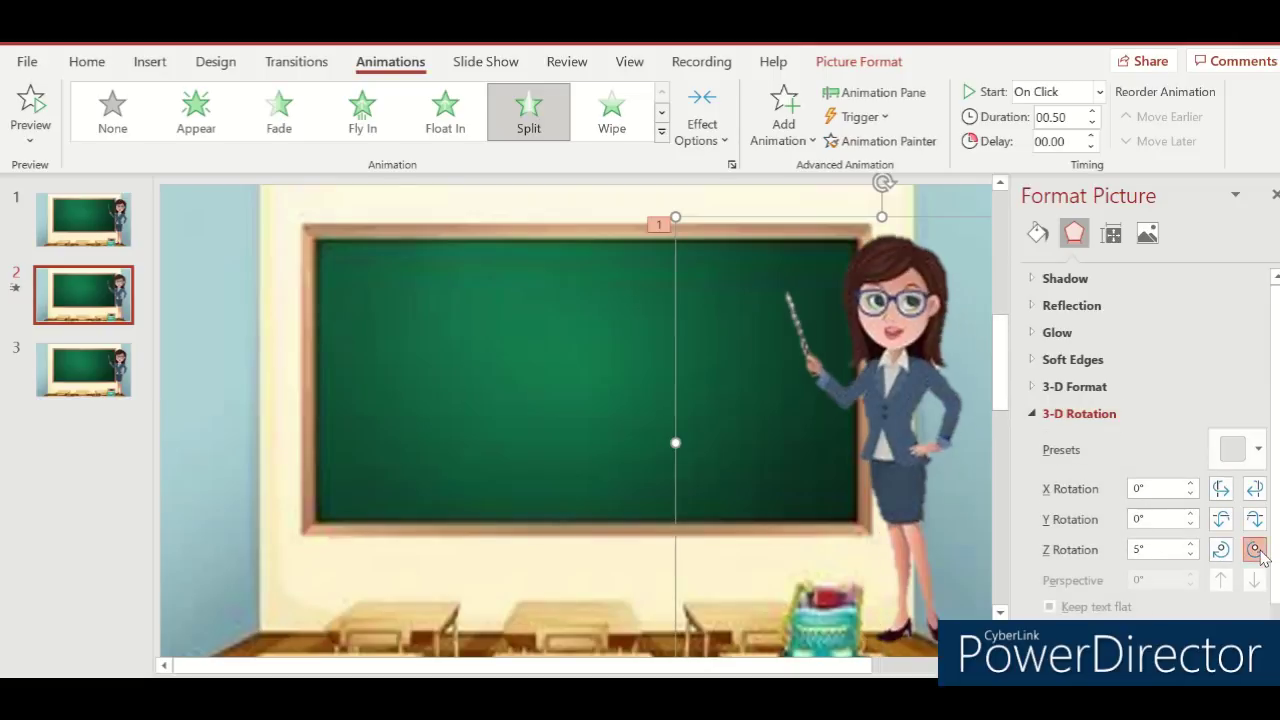
click(1255, 549)
click(1220, 550)
click(1220, 550)
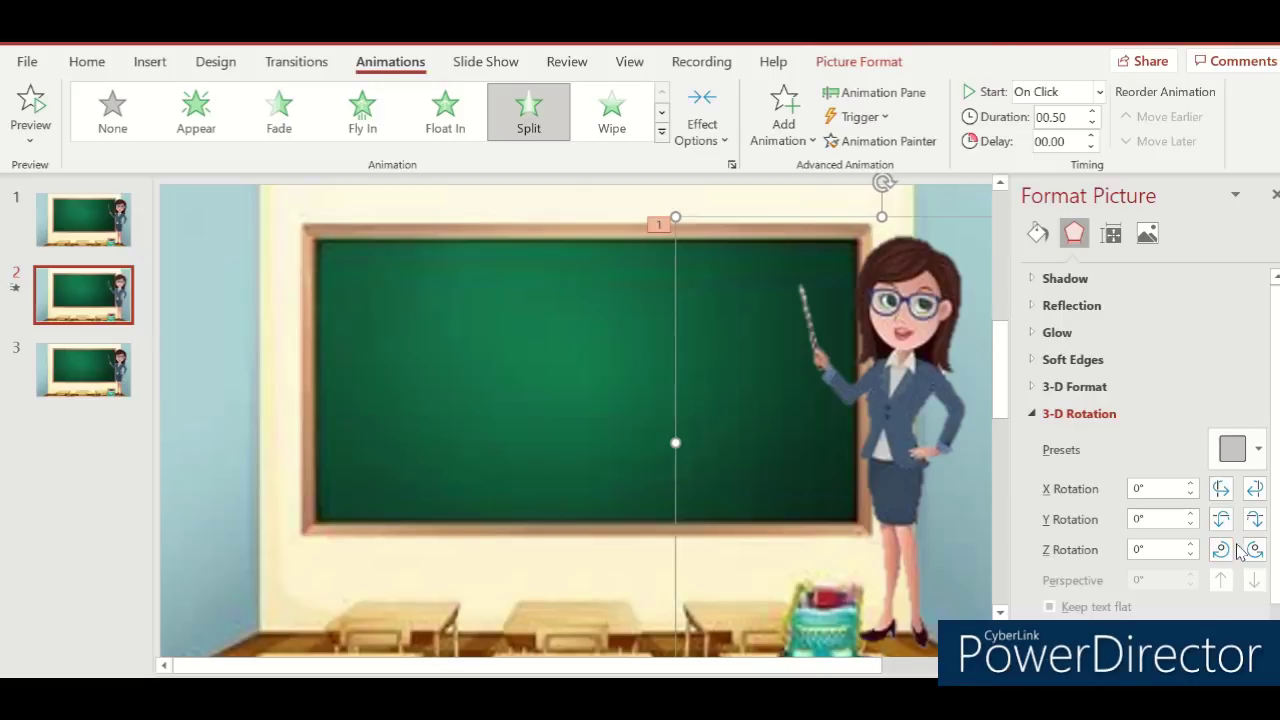
Step: Mirror the teacher picture on slide 2 by setting its X rotation to 185°
click(1255, 489)
drag(1256, 496, 1256, 496)
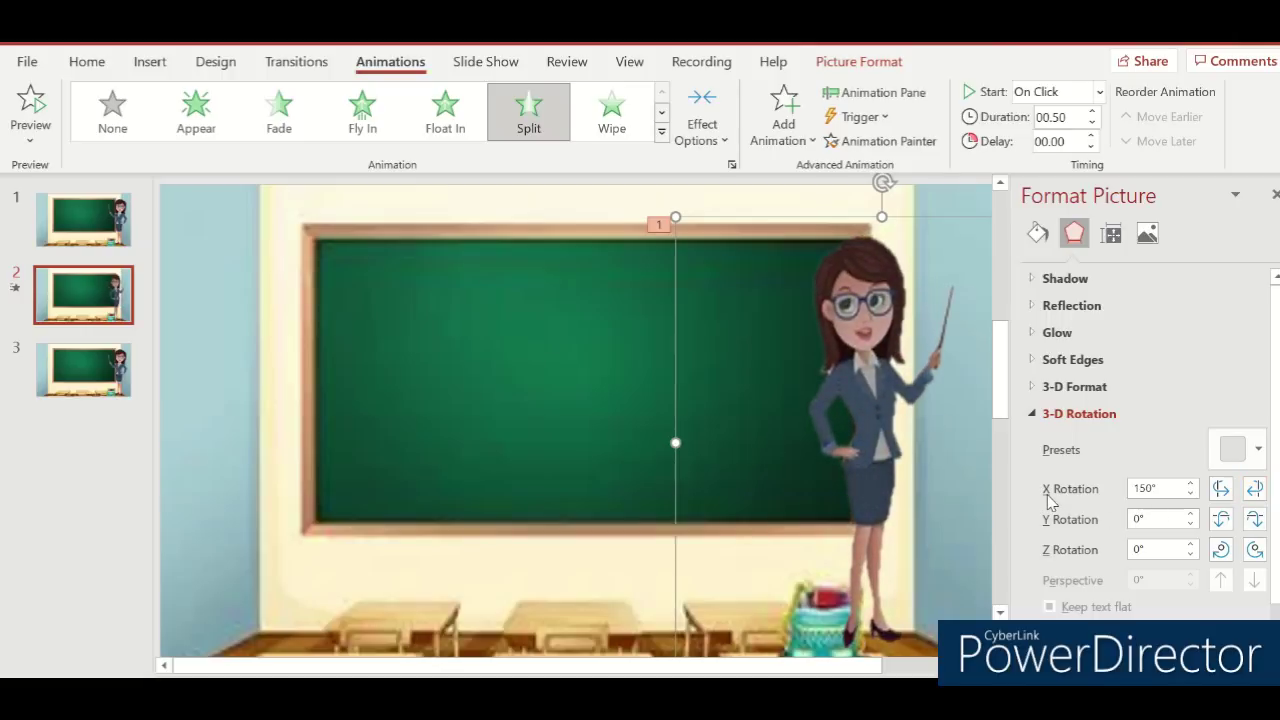
click(1256, 490)
click(1256, 490)
click(1256, 490)
click(1222, 490)
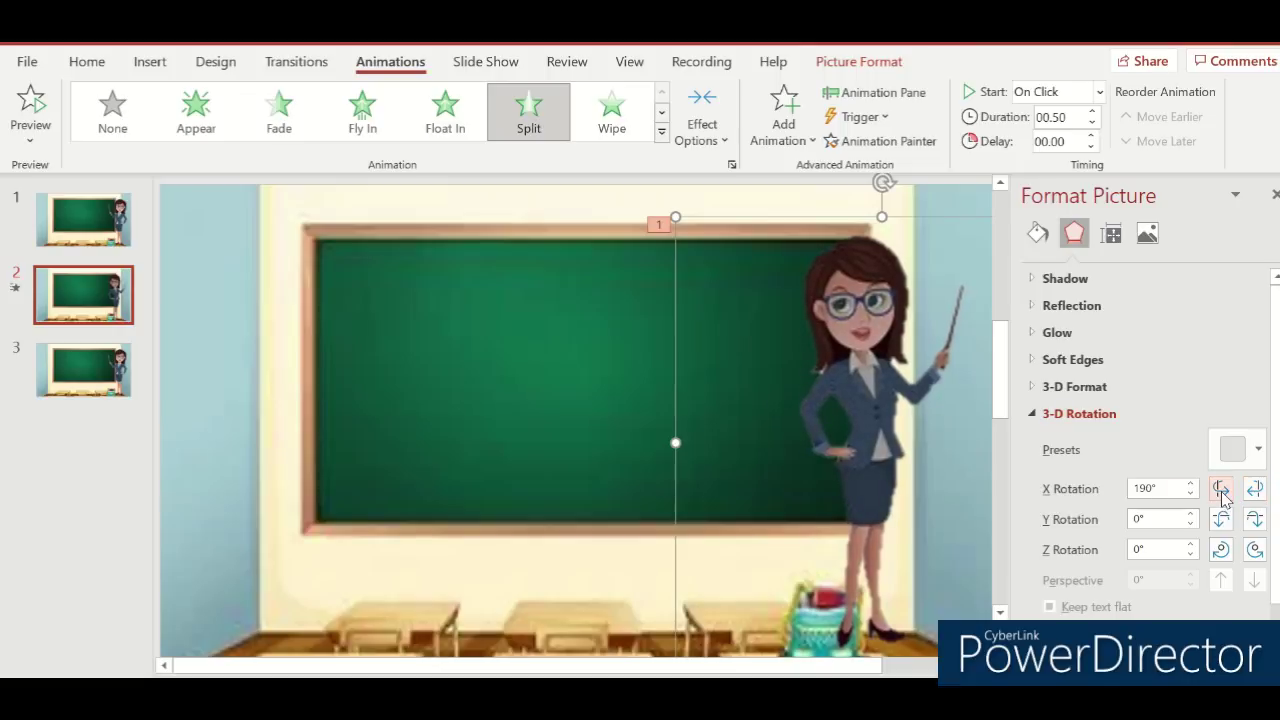
Step: Move the mirrored teacher on slide 2 to the chalkboard's left edge, with her pointer over the board
drag(837, 423, 237, 383)
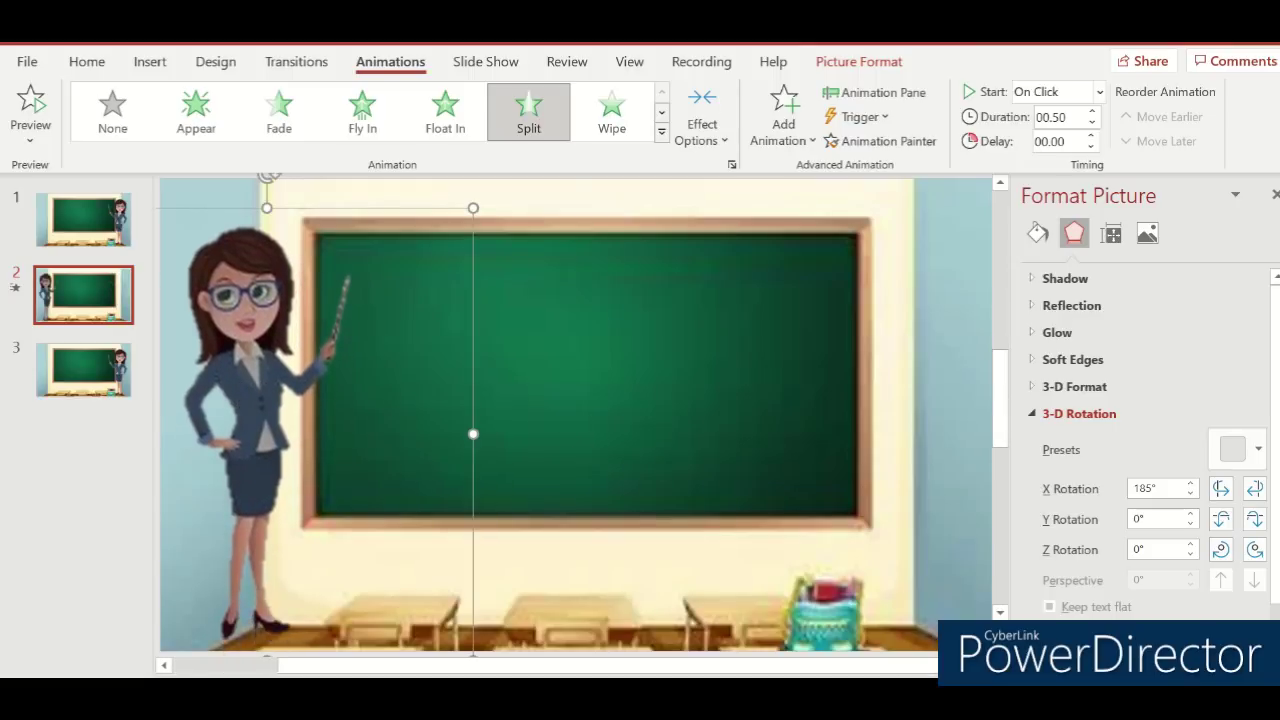
scroll(833, 597, down, 2)
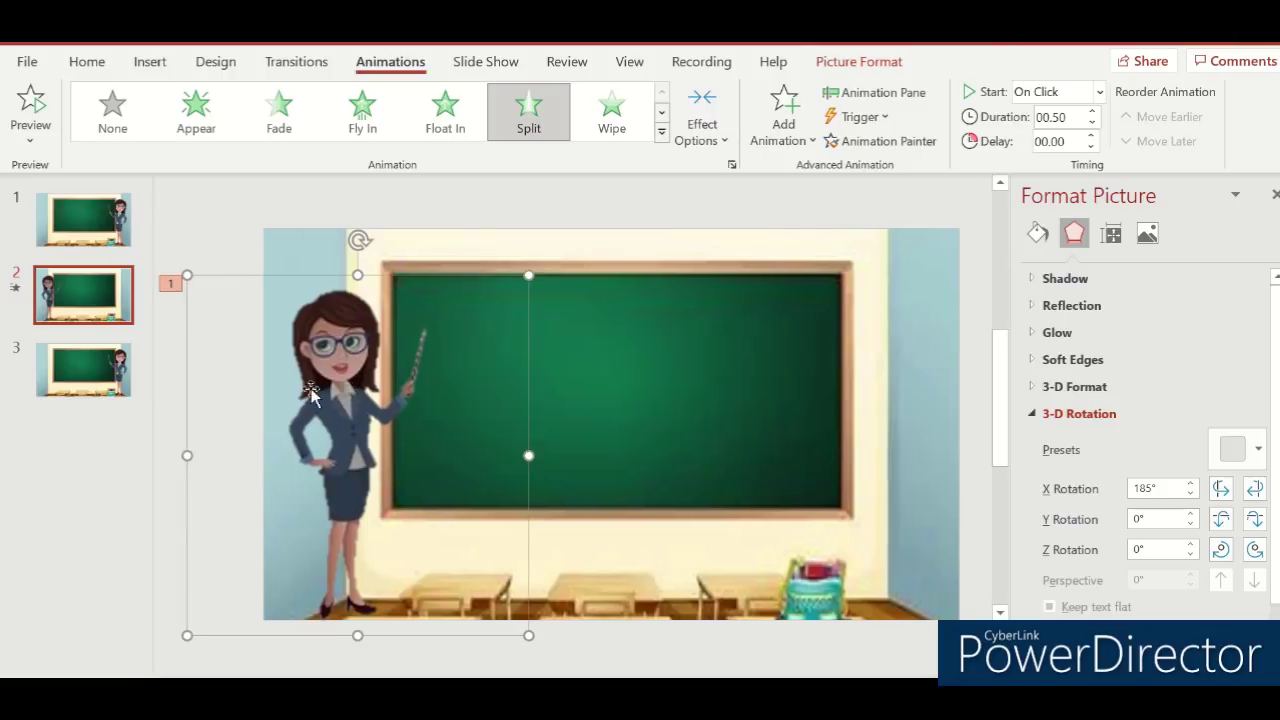
click(660, 396)
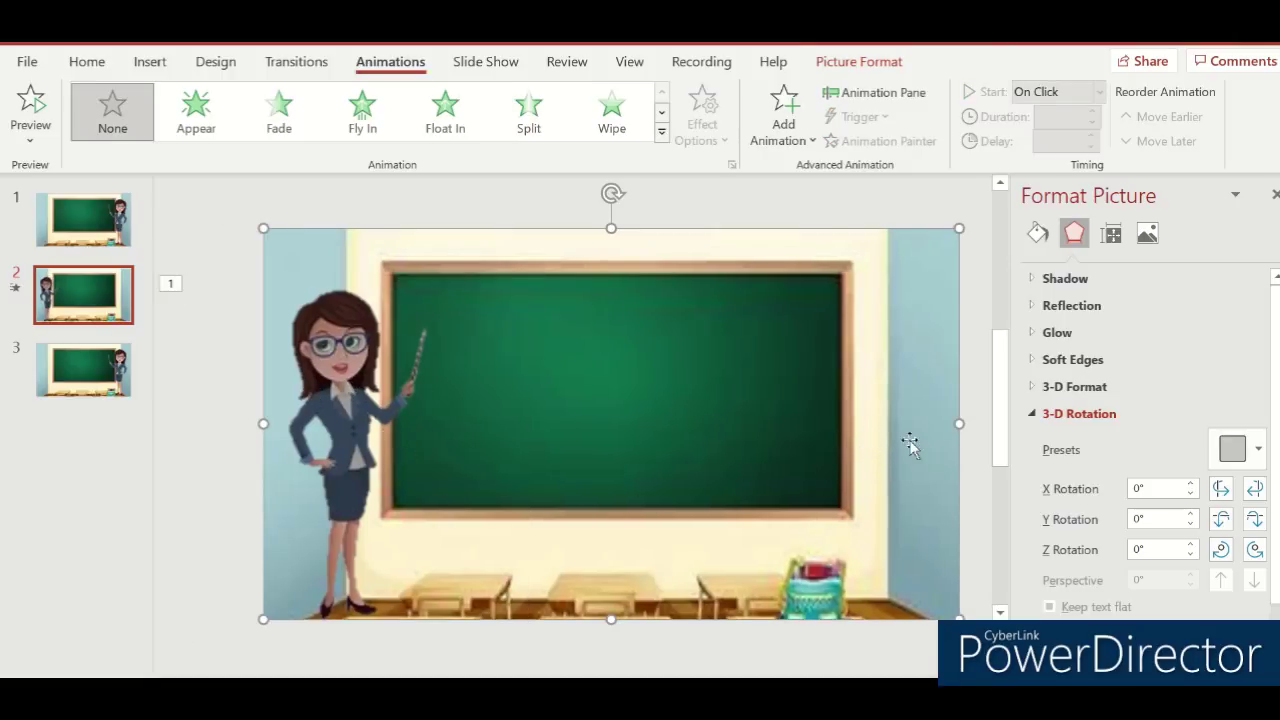
Step: Flip between slides 1, 2 and 3 to compare the teacher's position and facing direction
click(88, 228)
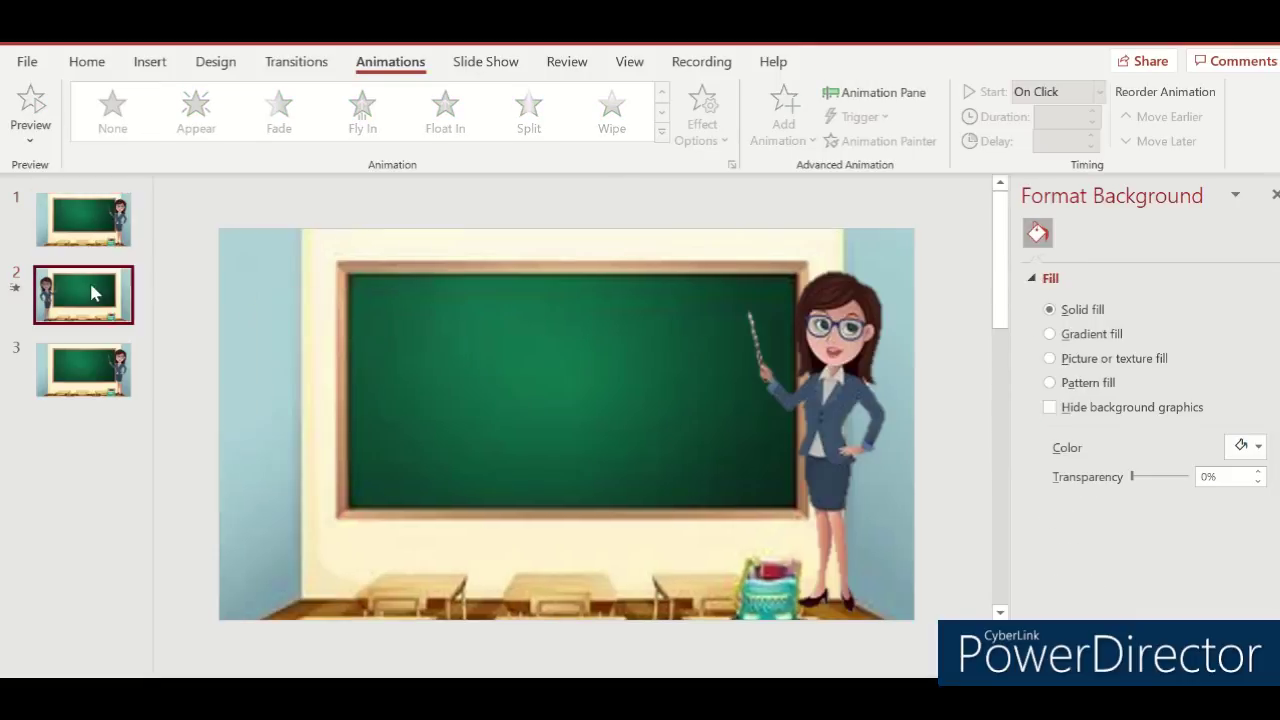
click(88, 300)
click(90, 242)
click(100, 295)
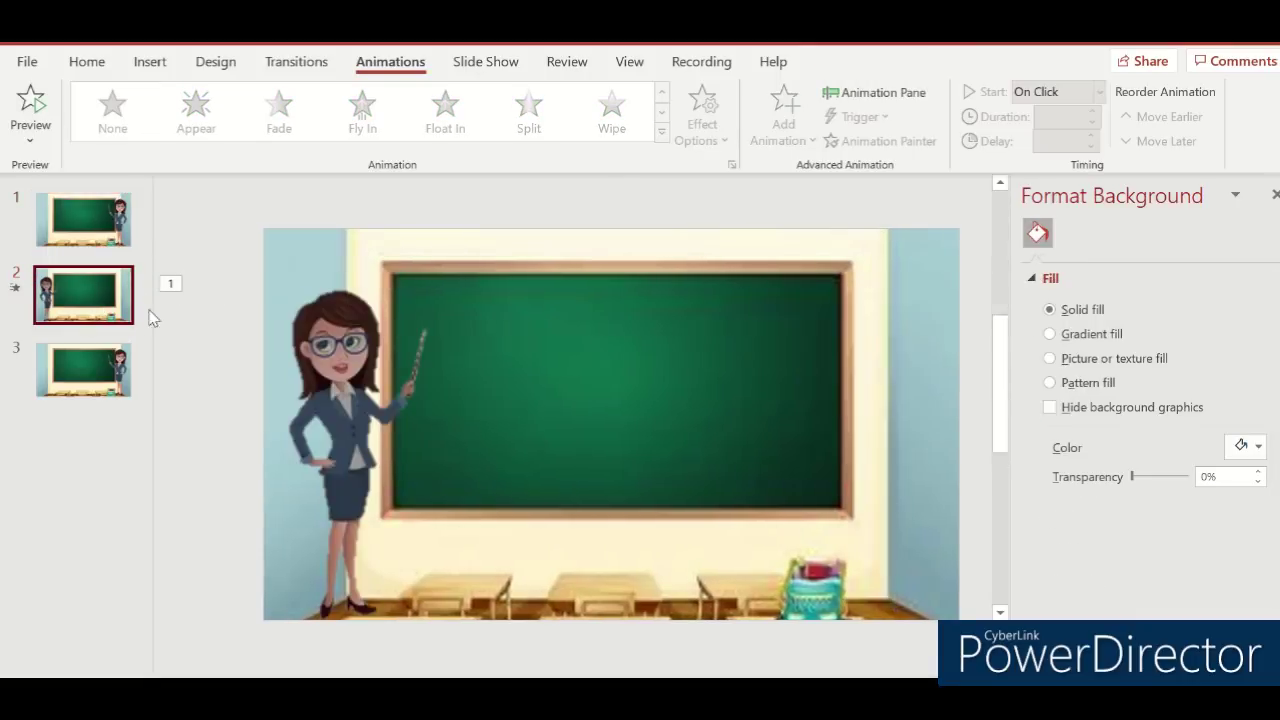
click(88, 225)
click(103, 288)
click(100, 370)
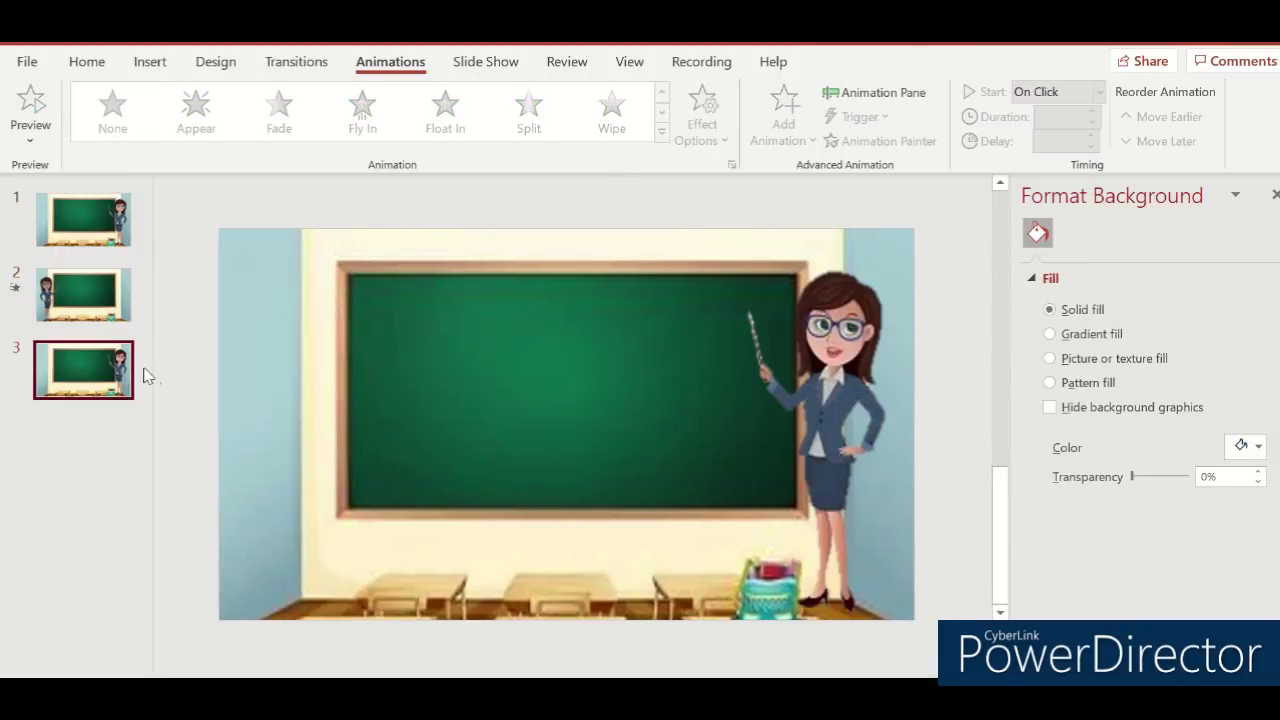
click(90, 290)
click(88, 235)
click(80, 293)
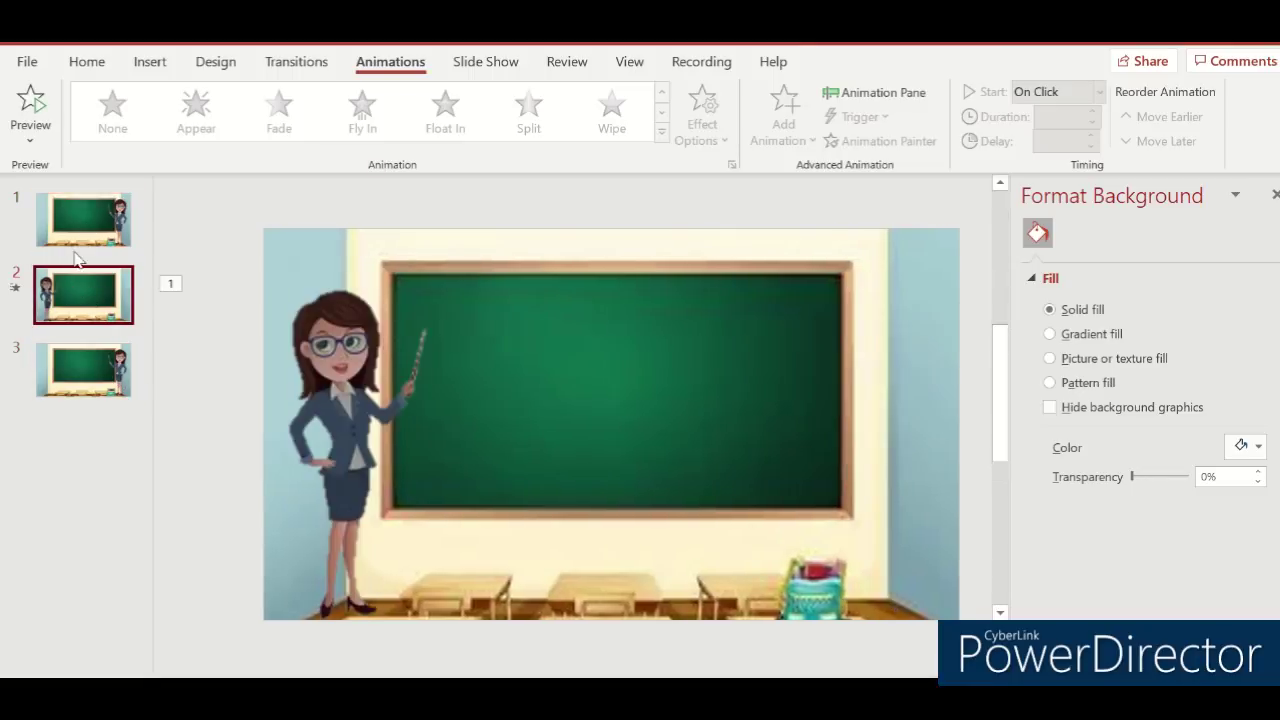
key(Down)
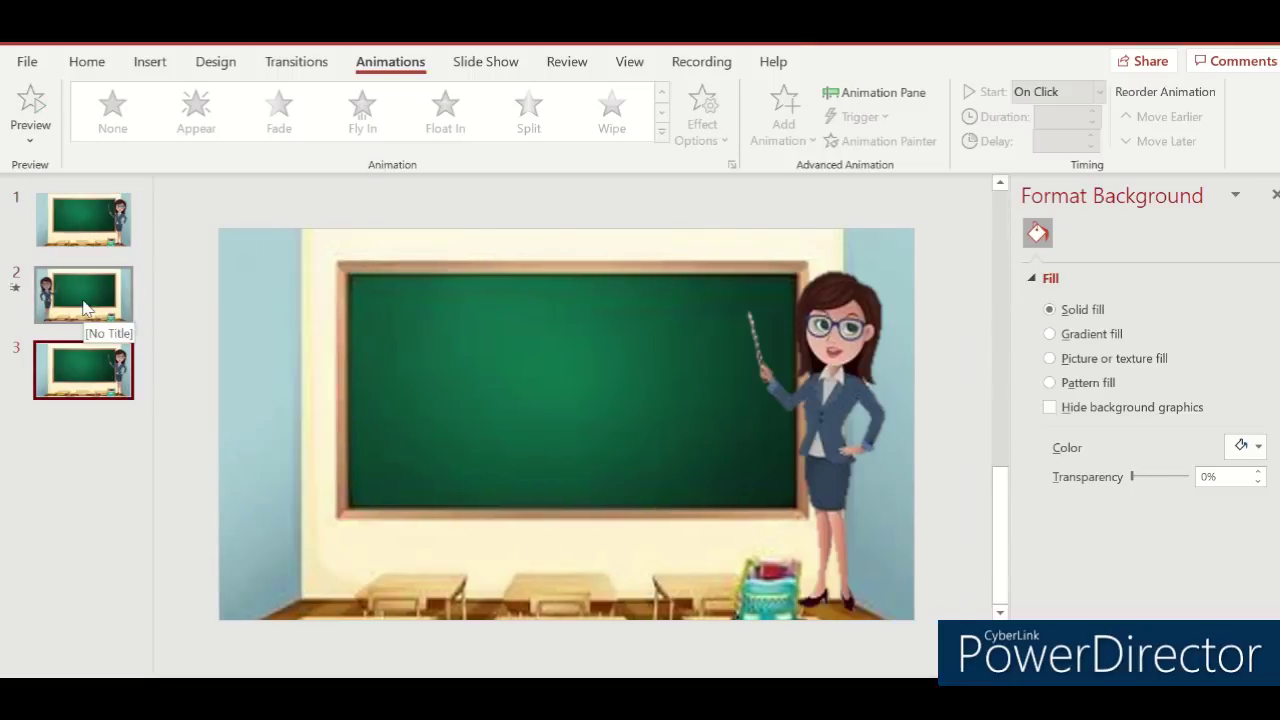
Step: Duplicate slide 2 with the mirrored teacher
right_click(85, 302)
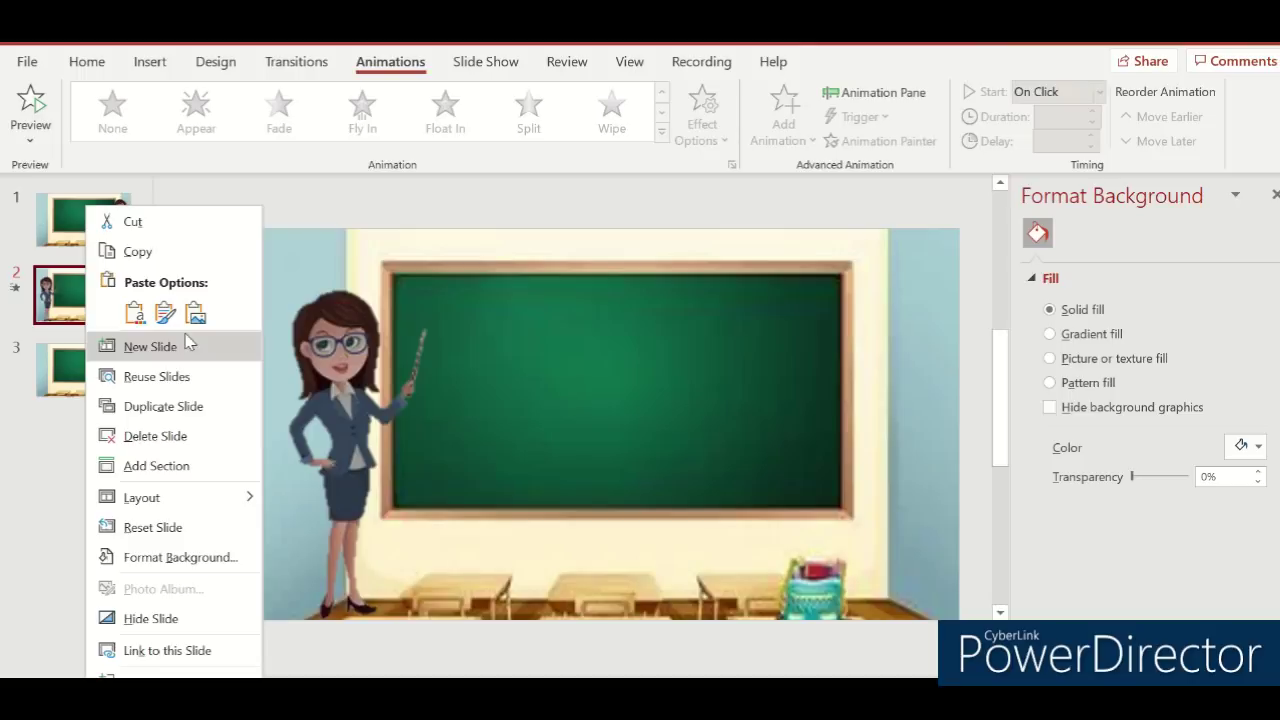
click(163, 406)
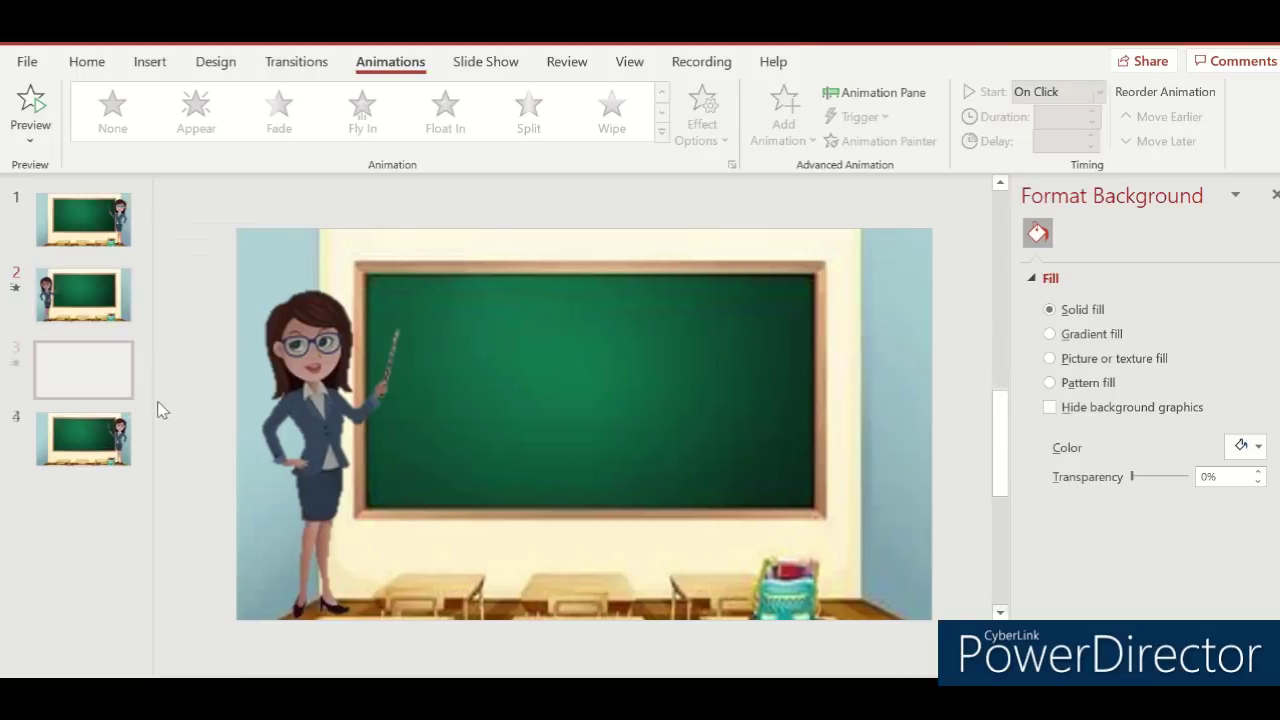
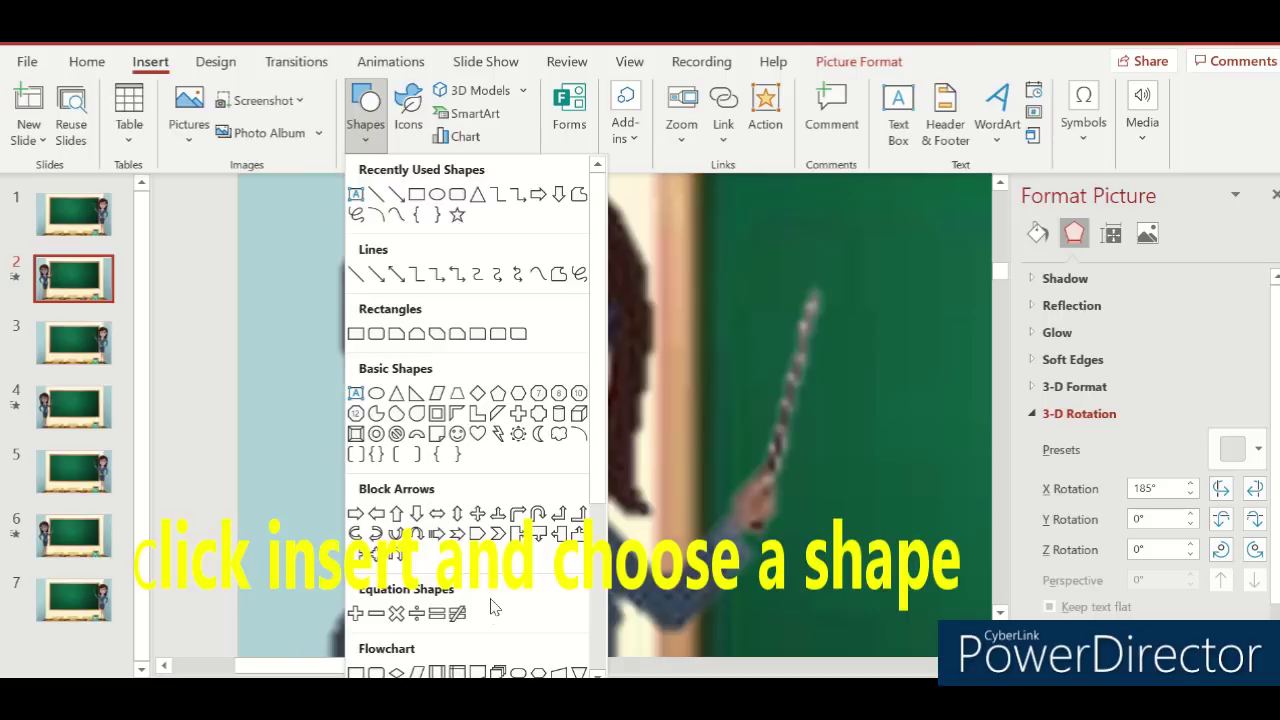
Step: Draw a small heart about 0.39 cm high and 0.55 cm wide over the mirrored teacher's mouth on slide 2
click(476, 432)
drag(494, 423, 530, 436)
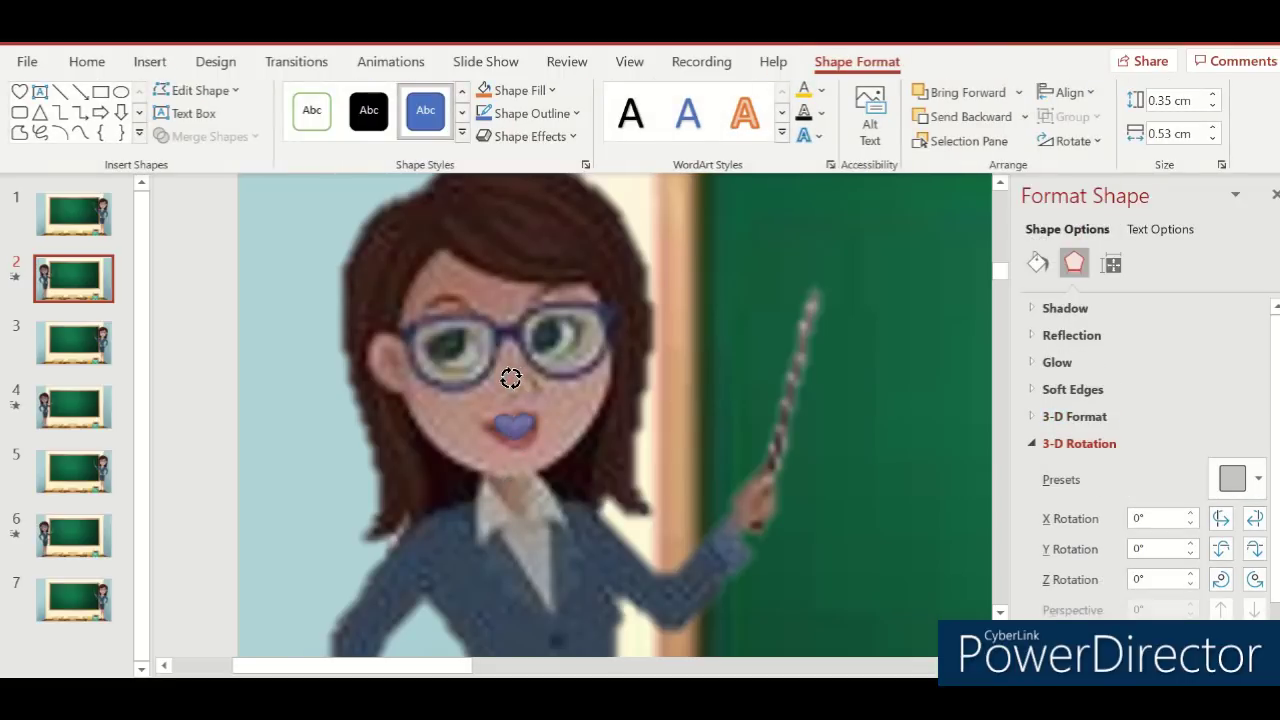
click(517, 433)
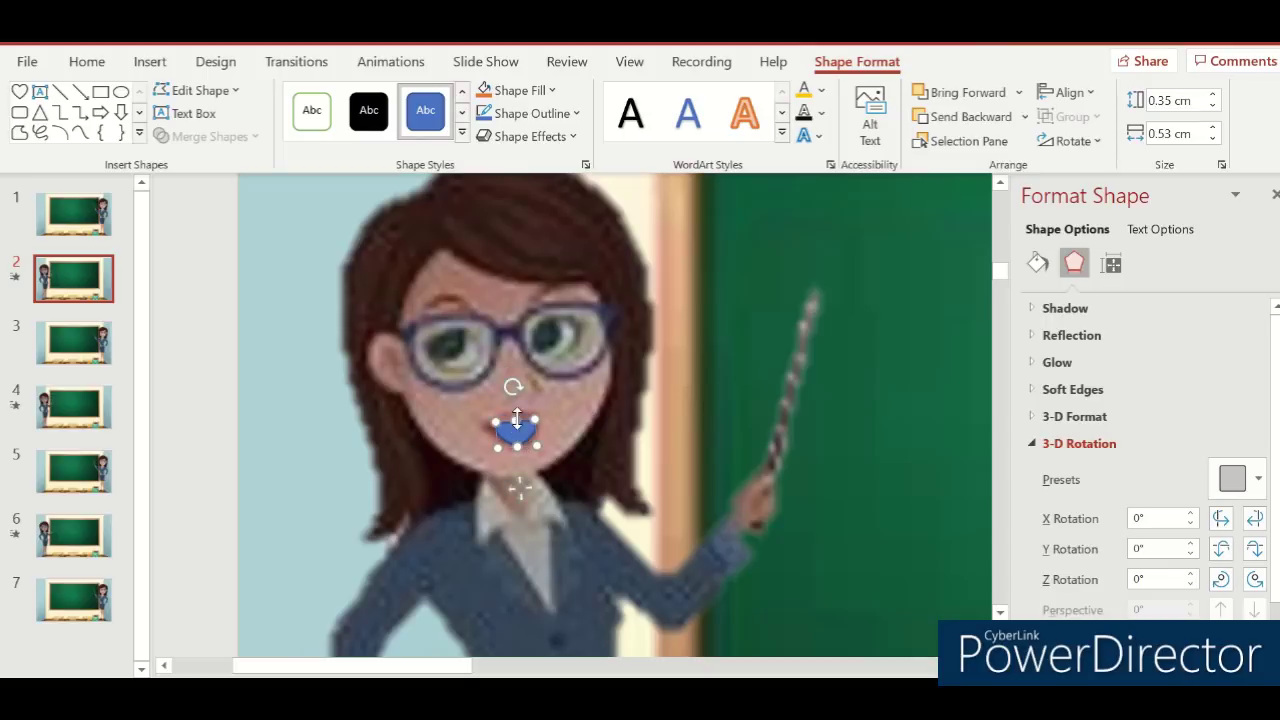
drag(496, 416, 494, 418)
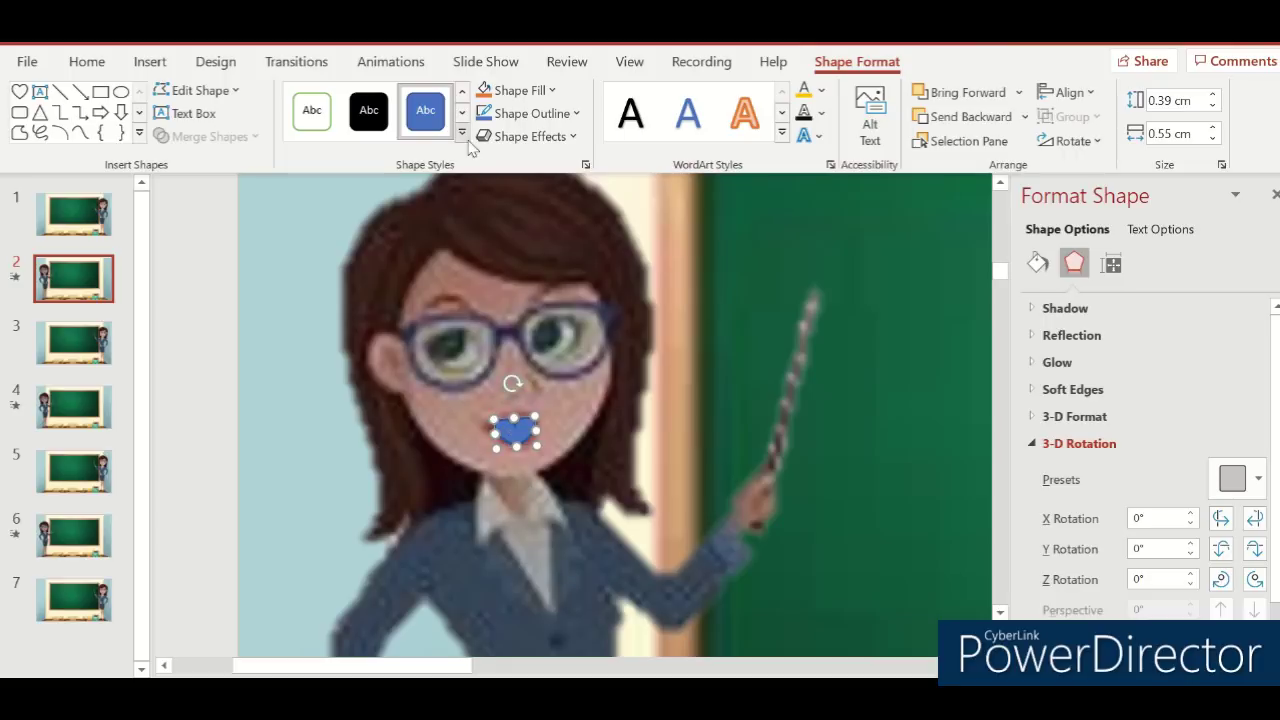
Step: Fill the heart on the teacher's mouth with a deep pink picked from the standard colour hexagon
click(554, 92)
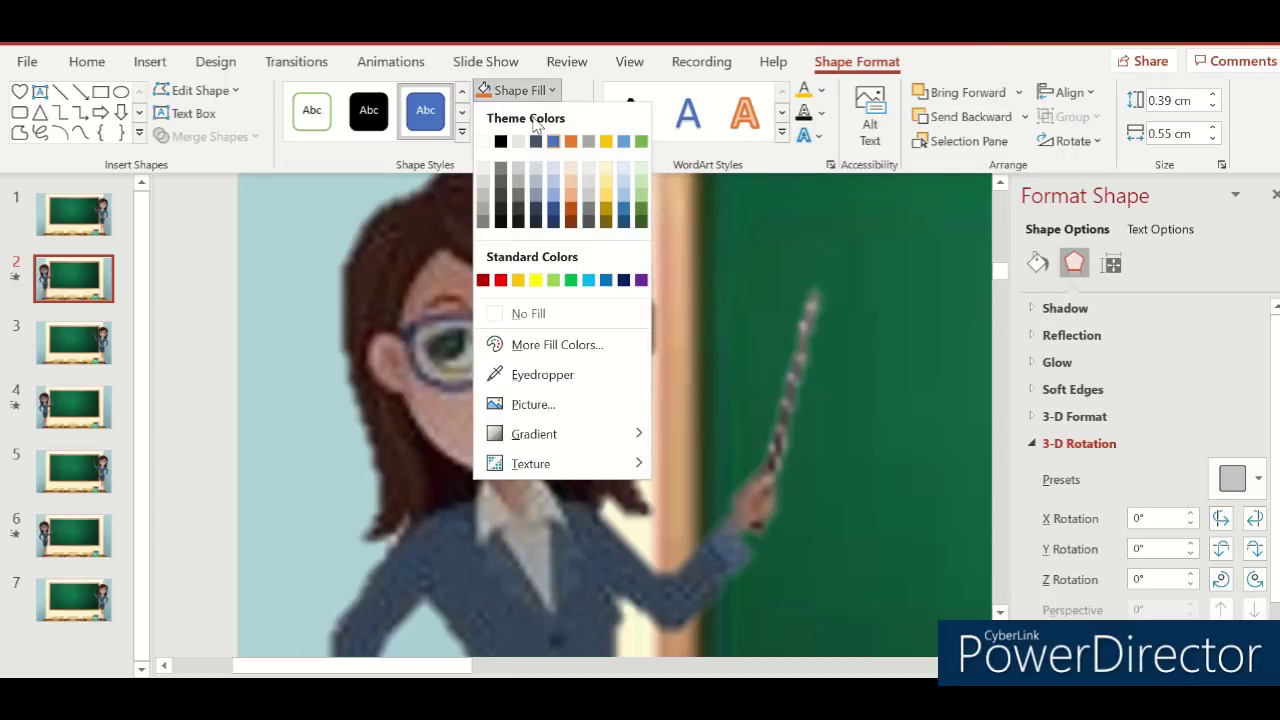
click(500, 279)
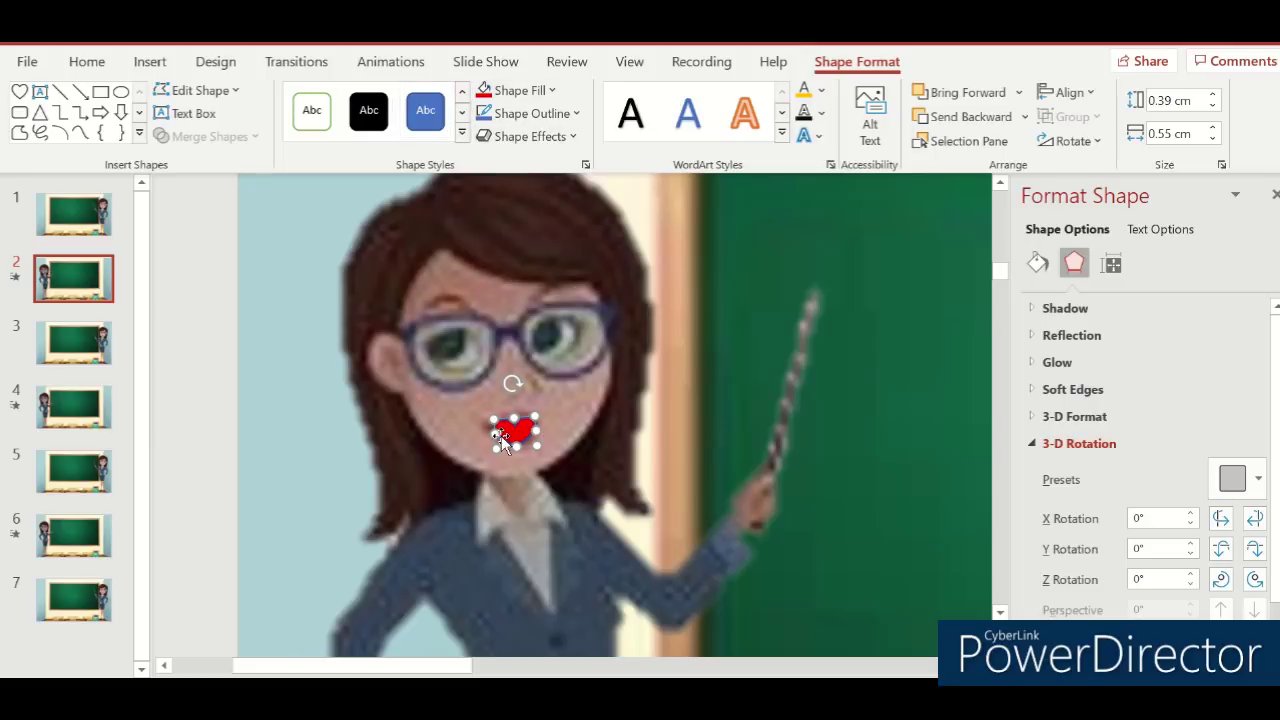
click(552, 89)
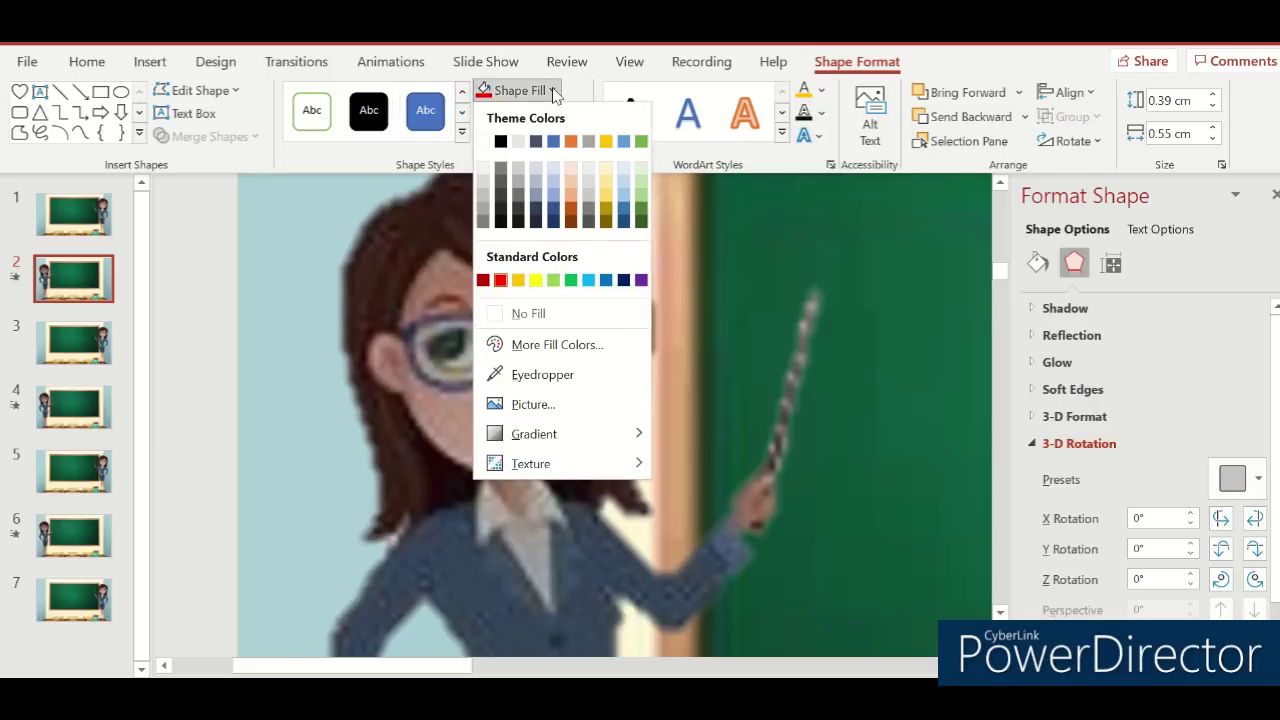
click(528, 345)
click(612, 324)
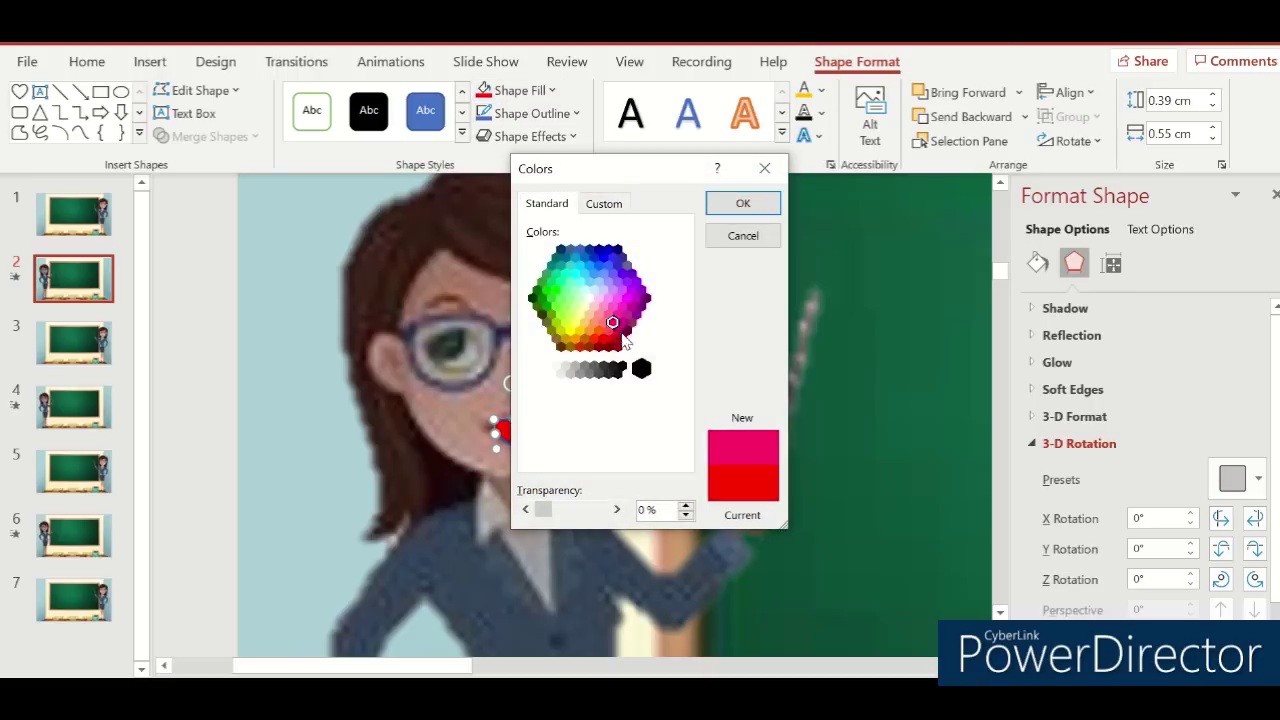
click(737, 208)
click(696, 366)
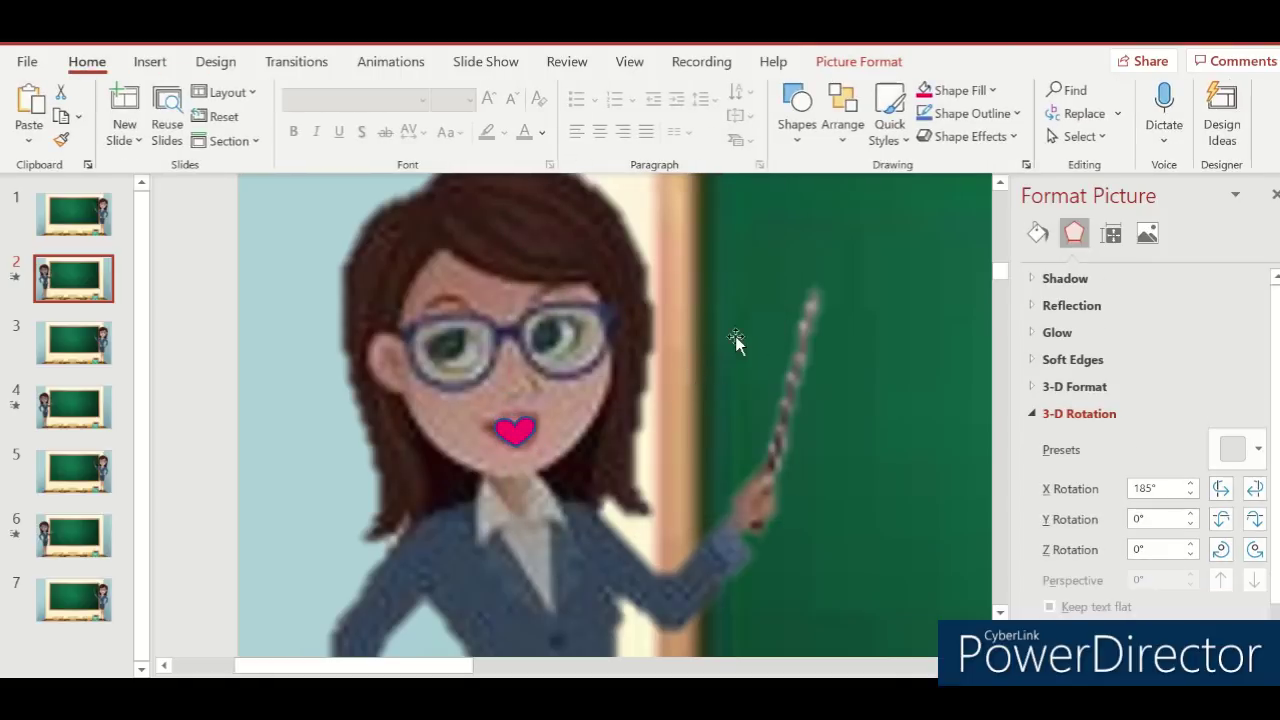
Step: Copy the pink heart from the teacher's mouth on slide 2
click(495, 435)
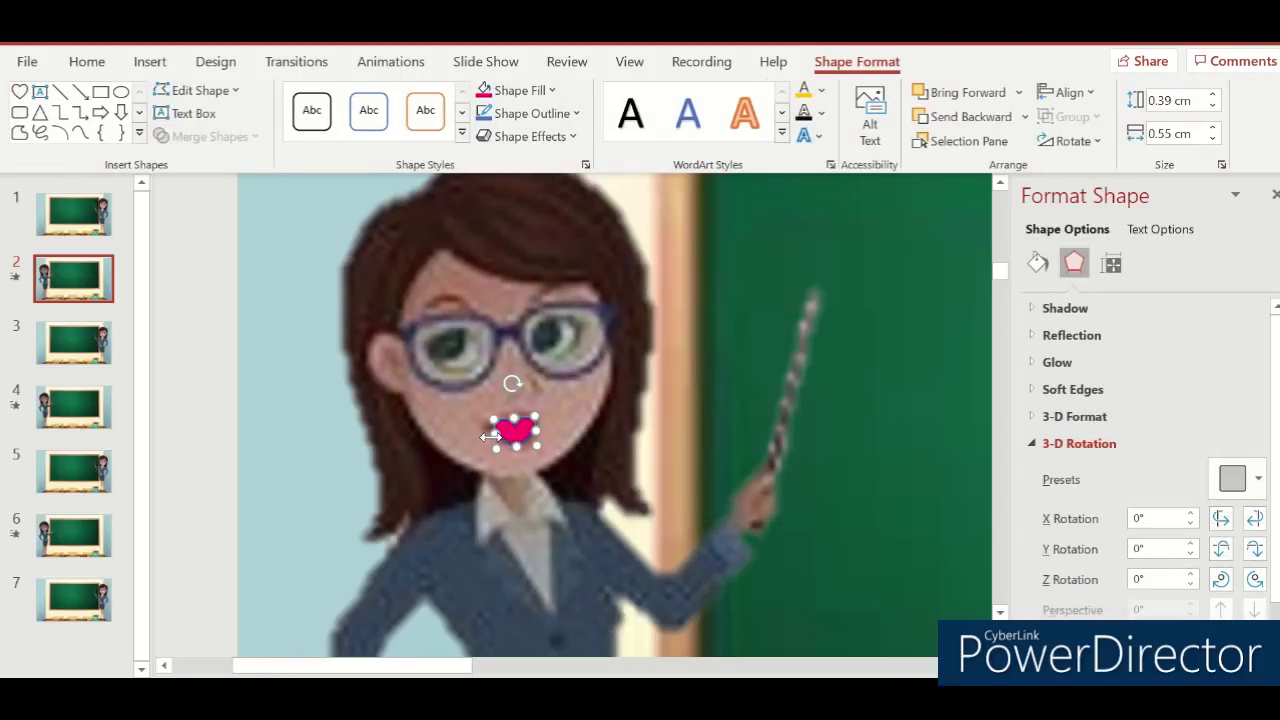
right_click(508, 432)
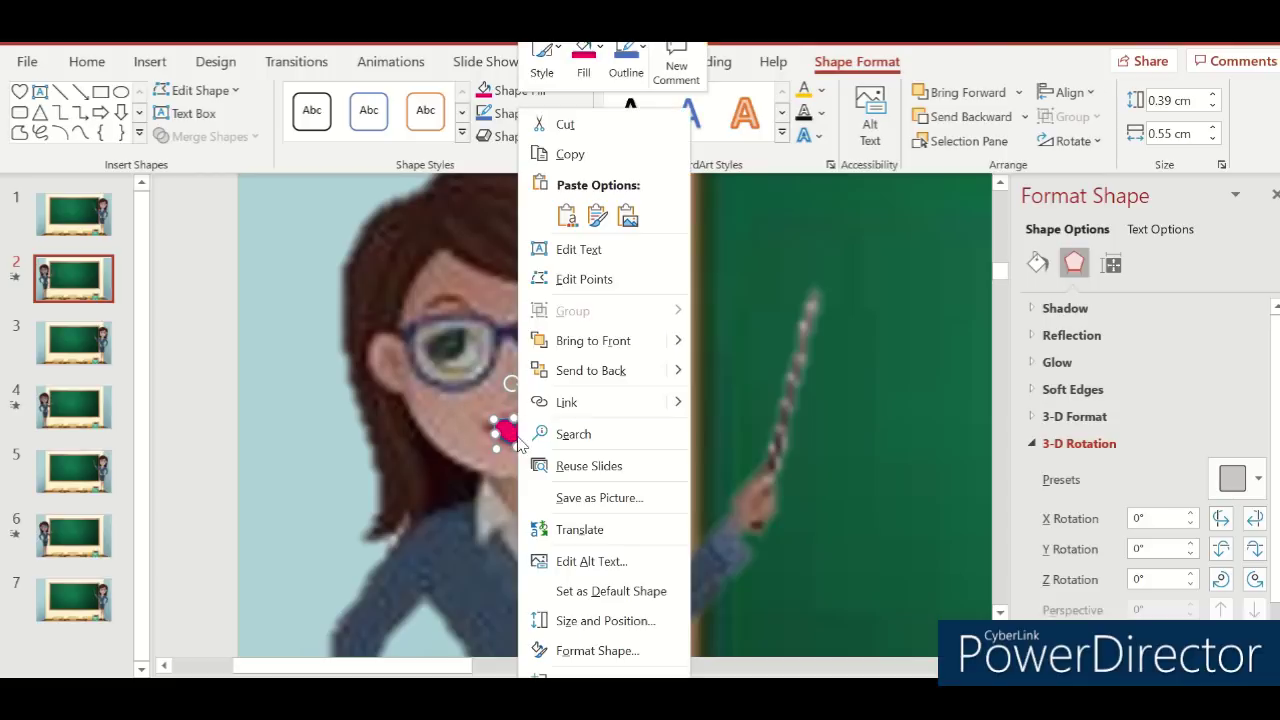
click(565, 151)
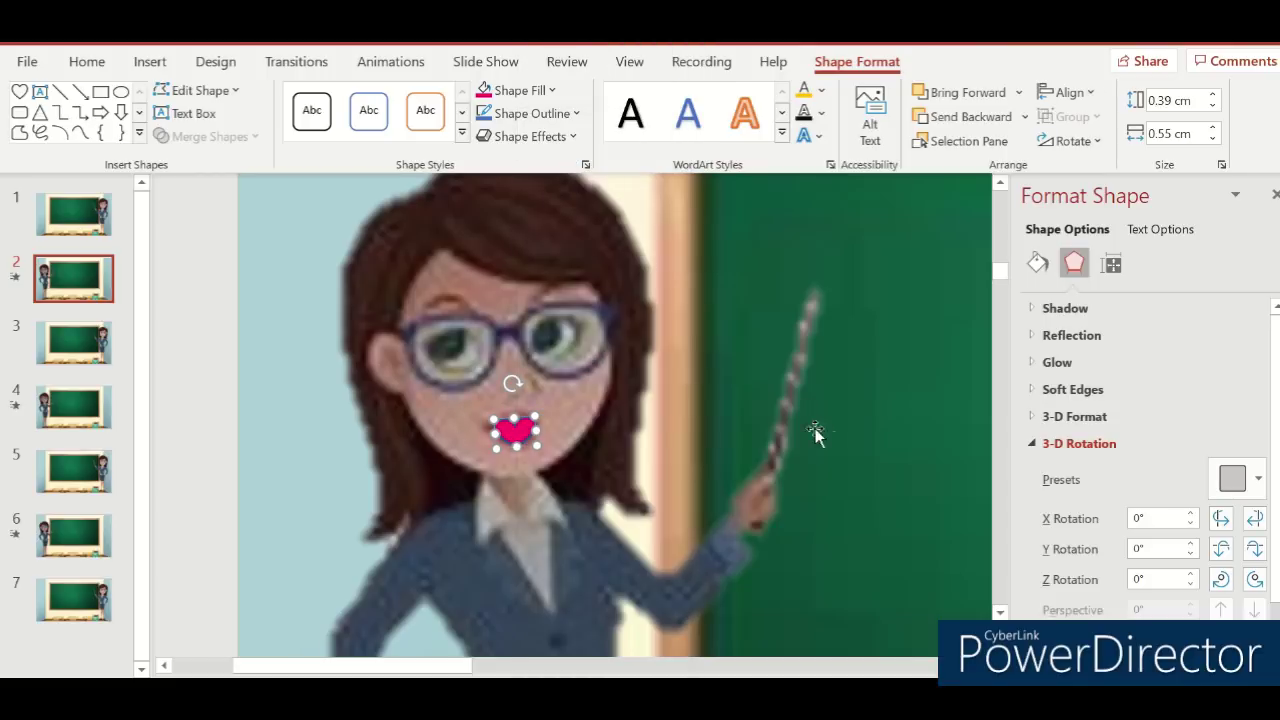
click(775, 405)
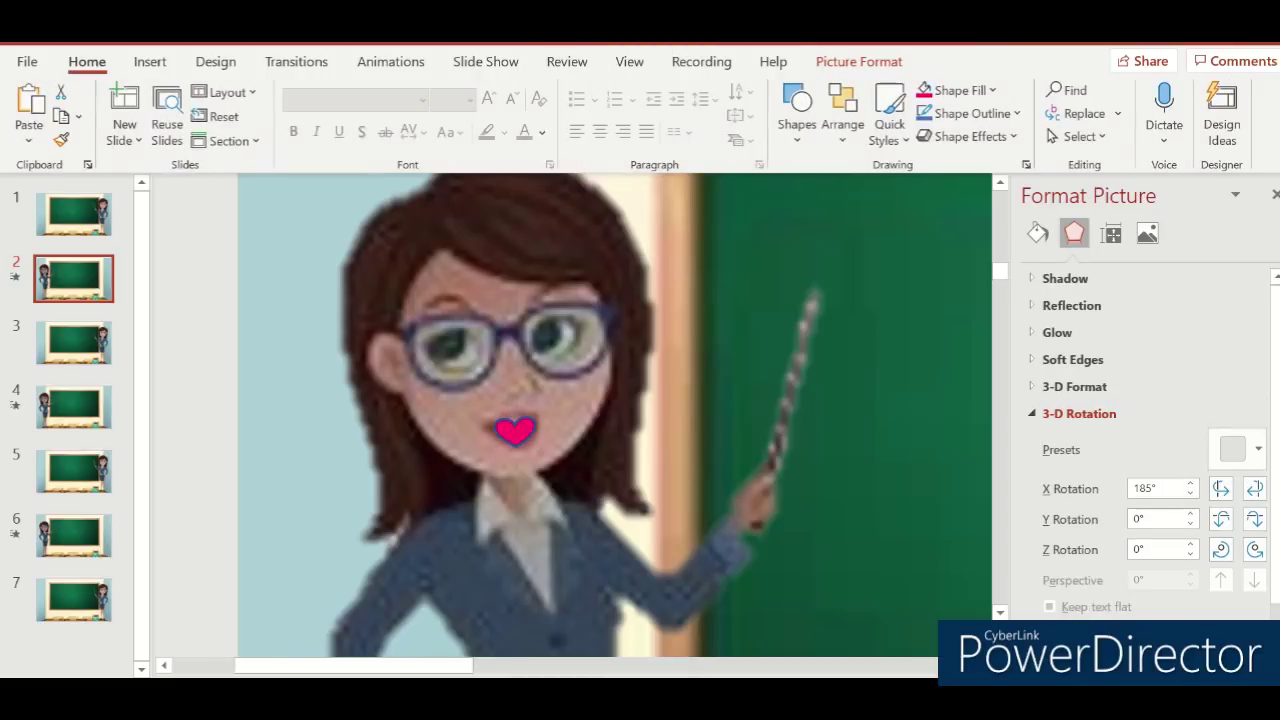
scroll(615, 415, down, 3)
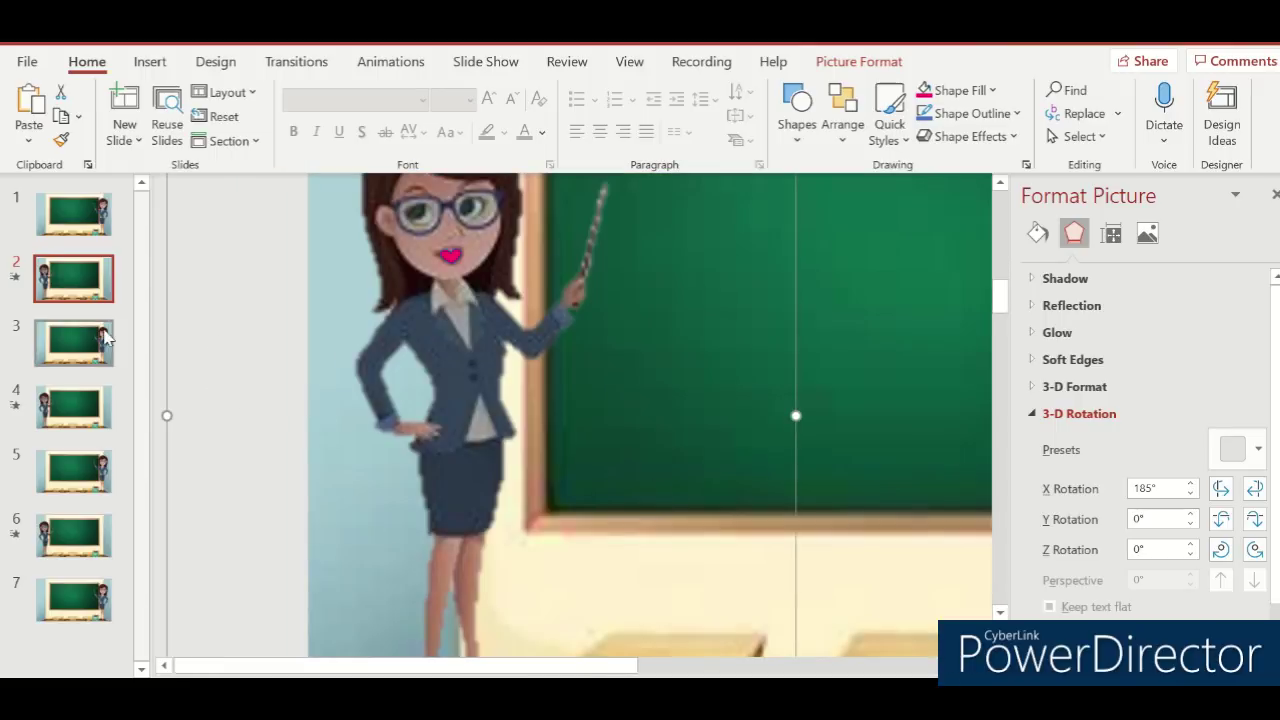
Step: Place the copied pink heart over the teacher's mouth on slide 3, tilted slightly clockwise to match her lips
click(86, 248)
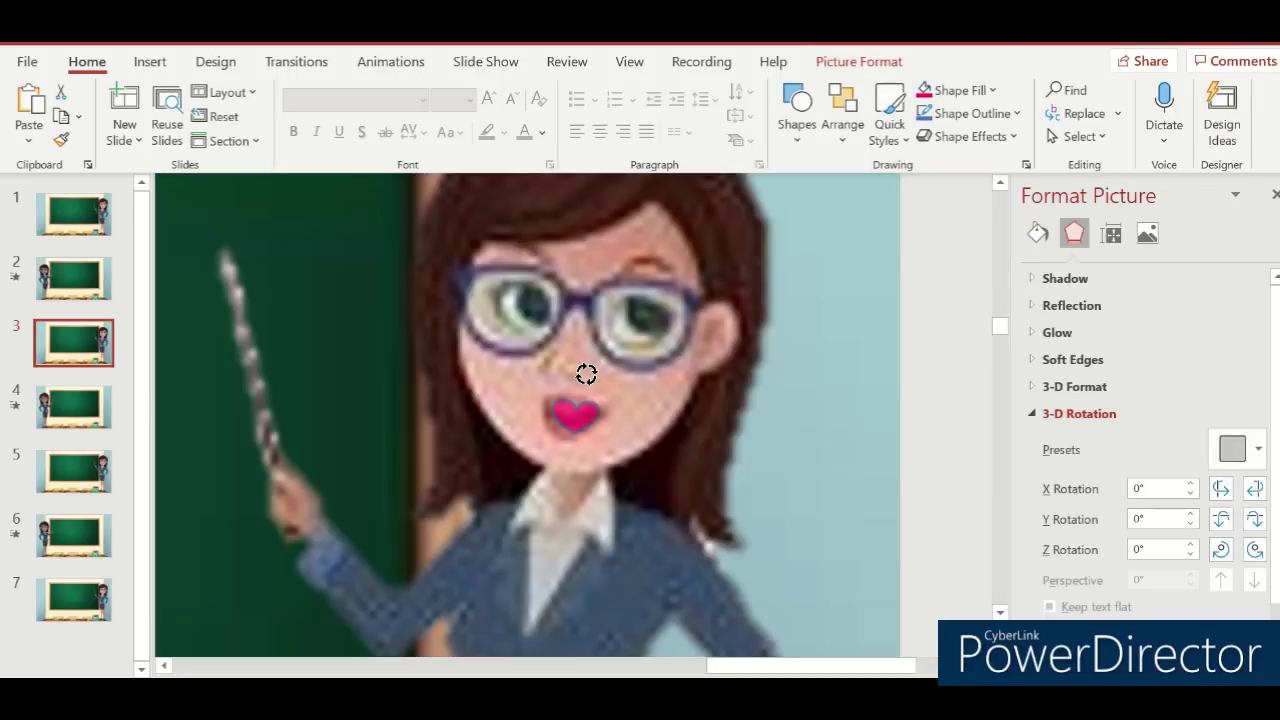
click(578, 414)
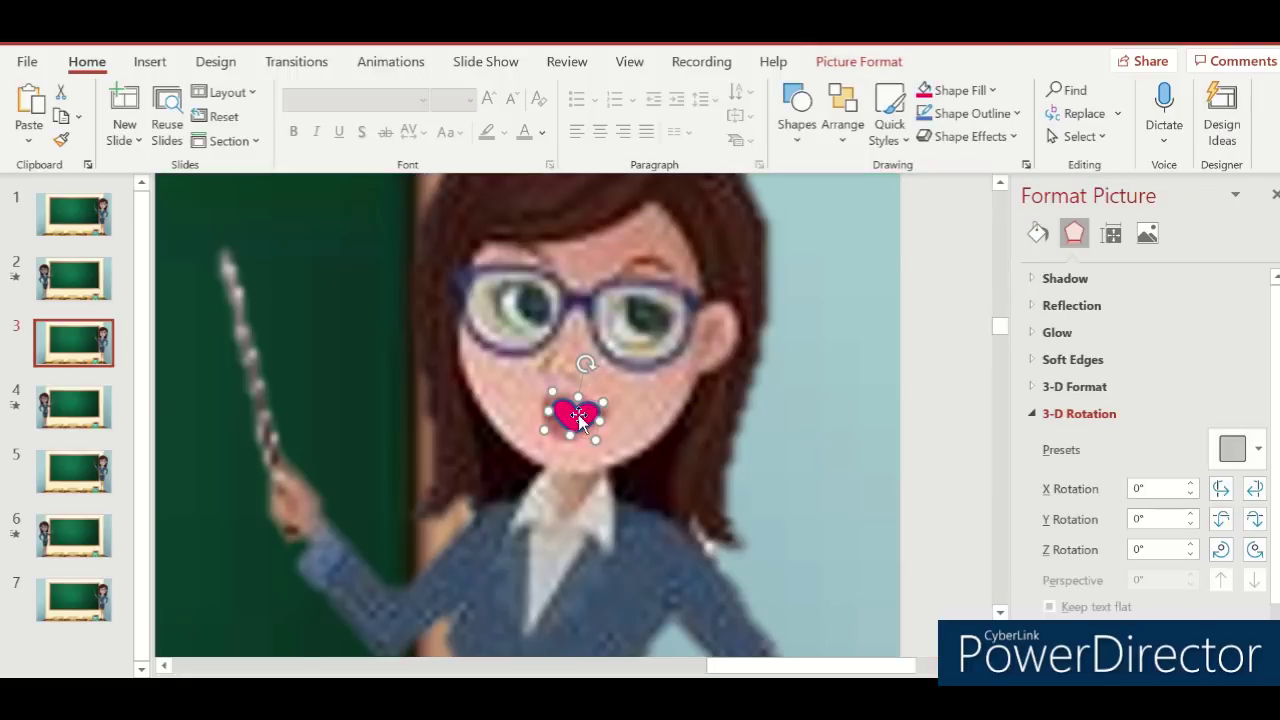
click(664, 425)
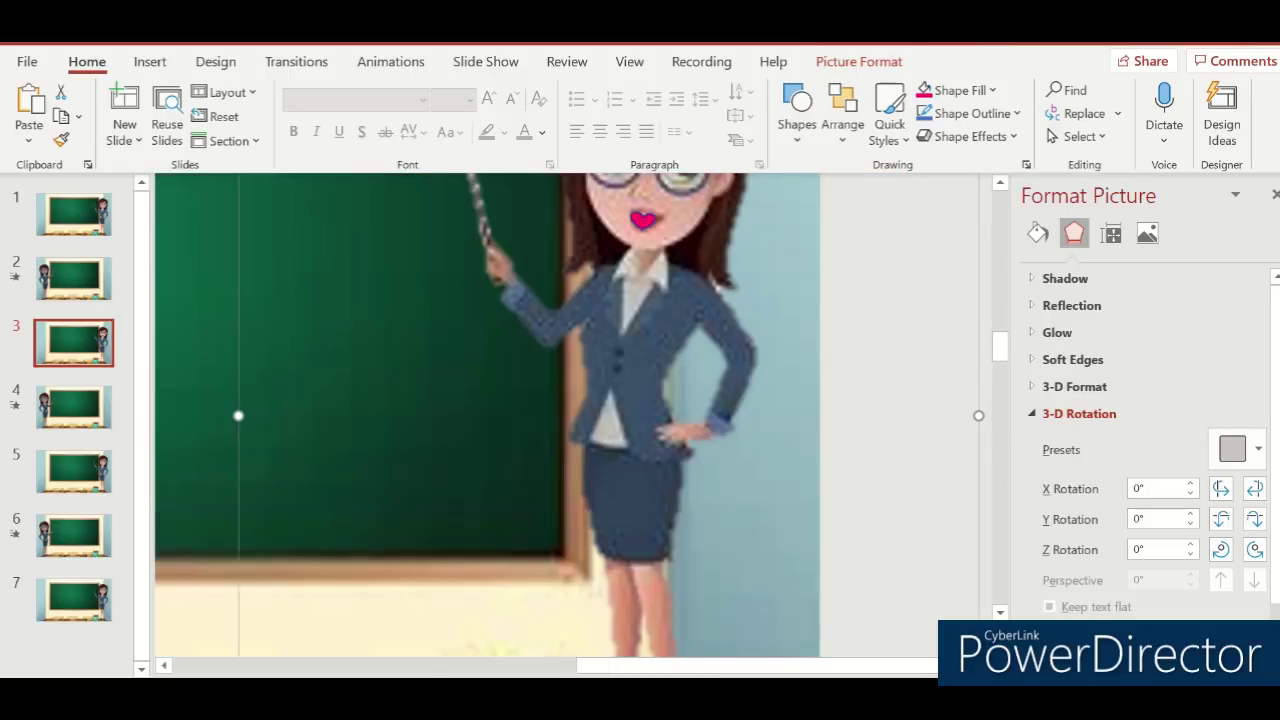
Step: Flip back through slides 4, 3, 2 and 1 to compare the teacher's mouth with and without the heart
click(74, 407)
click(77, 350)
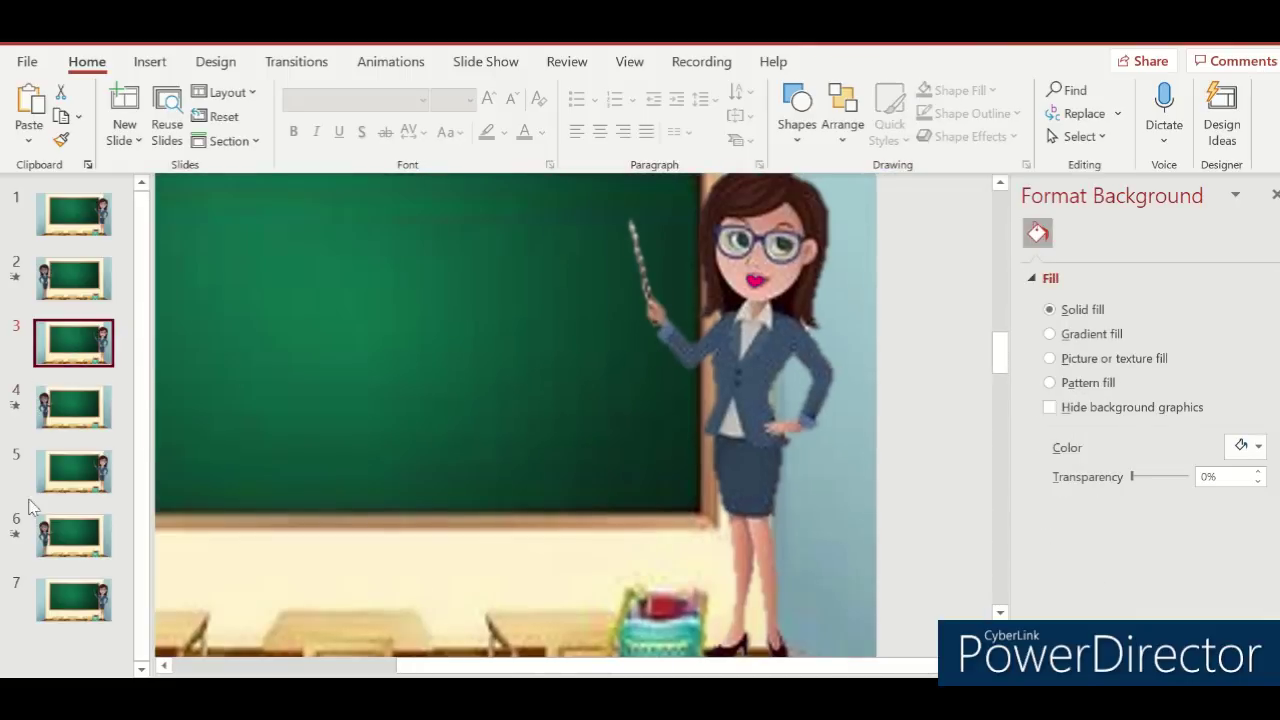
click(74, 278)
click(73, 228)
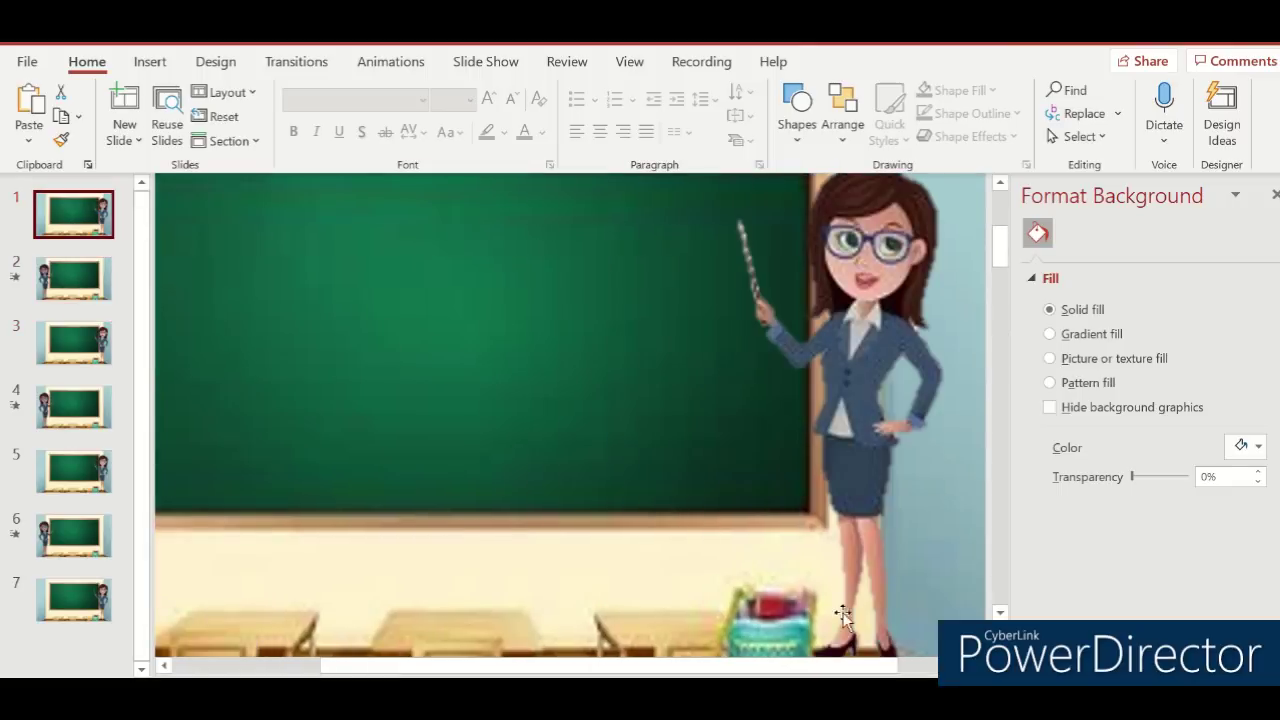